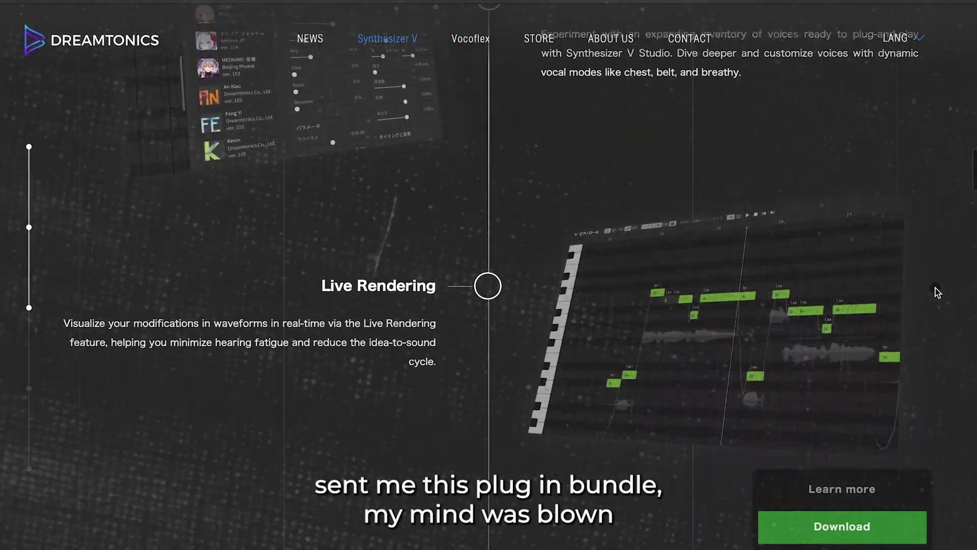
- Scroll down the Dreamtonics Vocoflex page introducing its experimental voice morphing
{"action": "scroll", "coordinate": [938, 293], "scroll_direction": "down", "scroll_amount": 4}
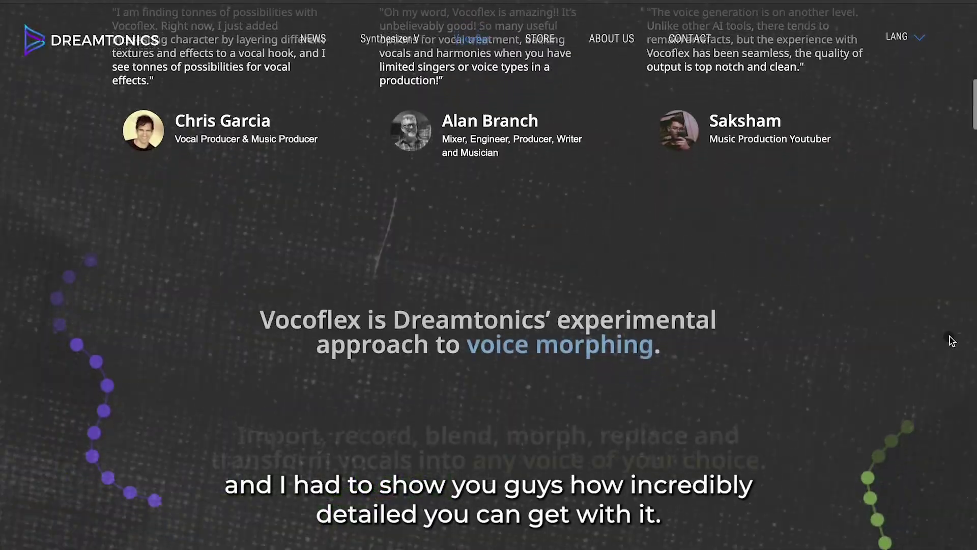
{"action": "scroll", "coordinate": [951, 338], "scroll_direction": "down", "scroll_amount": 7}
{"action": "scroll", "coordinate": [952, 340], "scroll_direction": "down", "scroll_amount": 6}
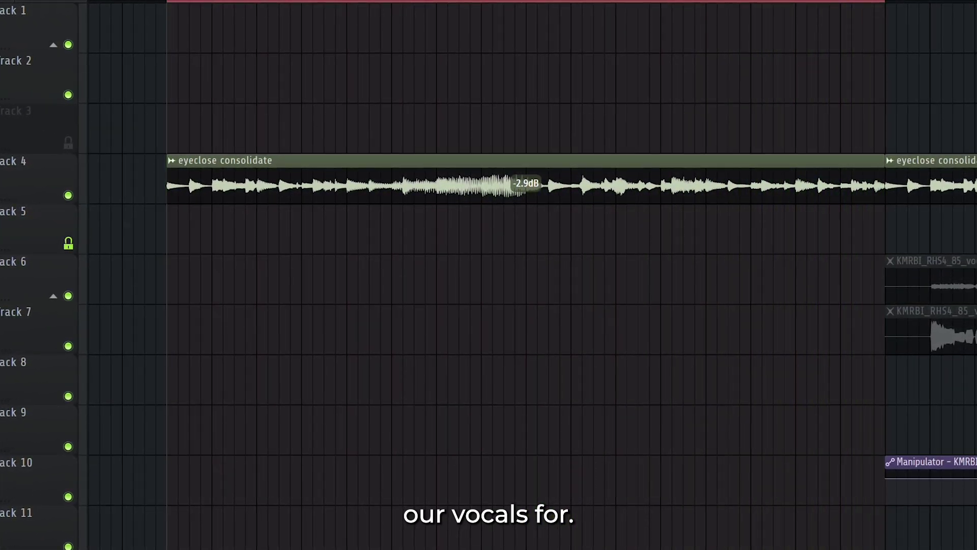
{"action": "key", "text": "F6"}
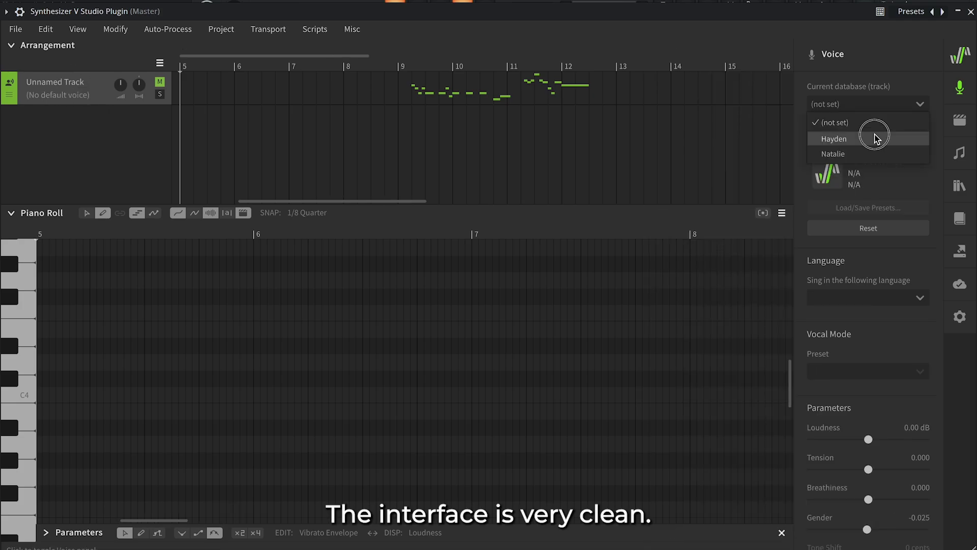
- Keep Hayden as the track voice and draw the first 'la' notes near bar 5
{"action": "left_click", "coordinate": [870, 135]}
{"action": "scroll", "coordinate": [328, 366], "scroll_direction": "left", "scroll_amount": 5}
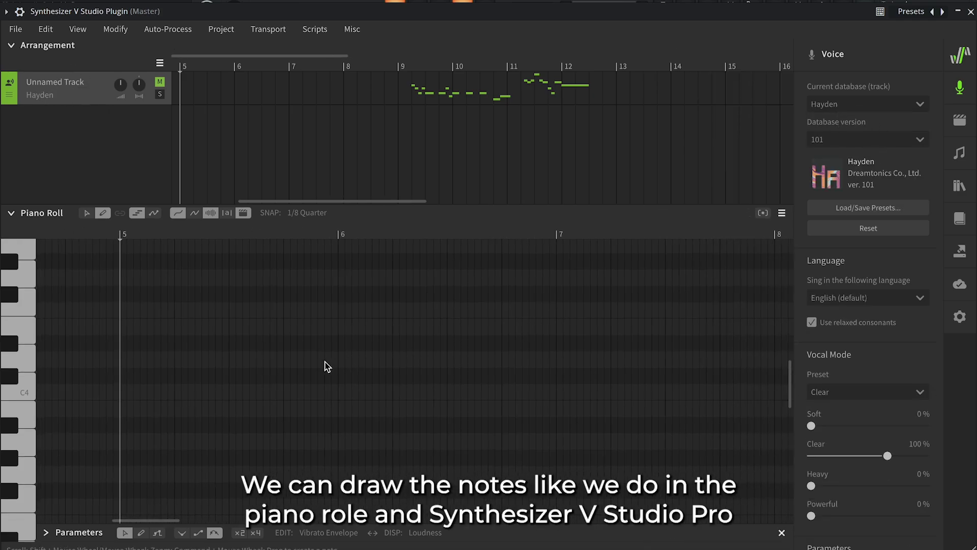
{"action": "key", "text": "space"}
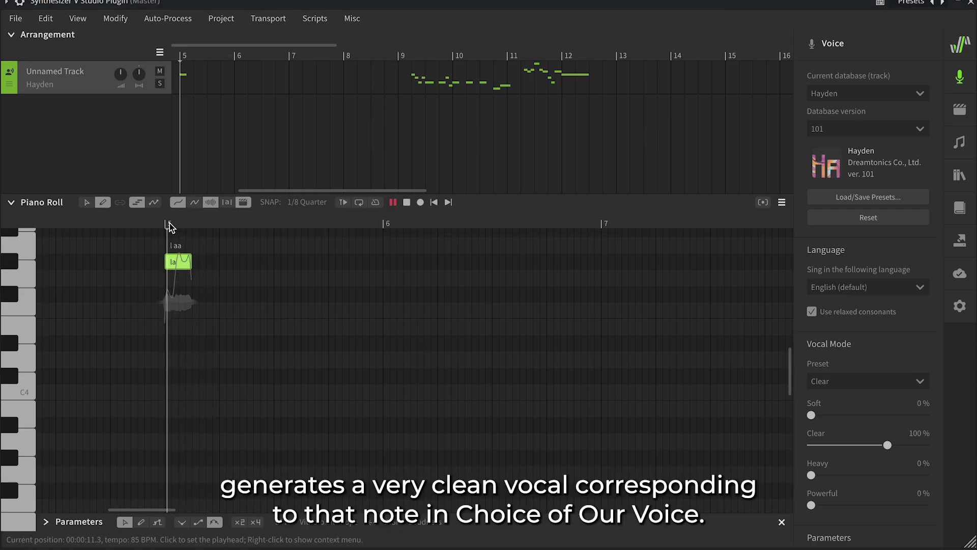
{"action": "key", "text": "space"}
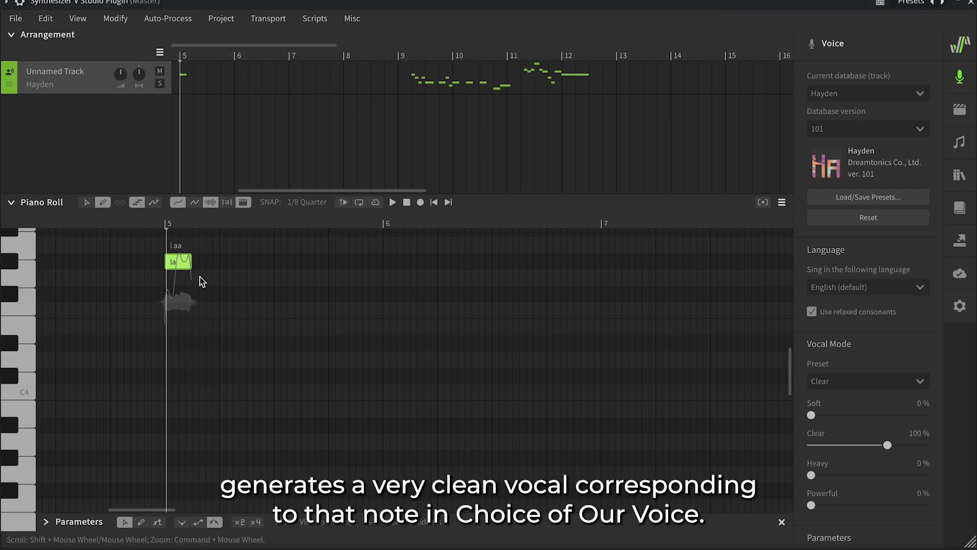
{"action": "left_click_drag", "start_coordinate": [196, 296], "coordinate": [219, 296]}
{"action": "left_click_drag", "start_coordinate": [220, 343], "coordinate": [238, 343]}
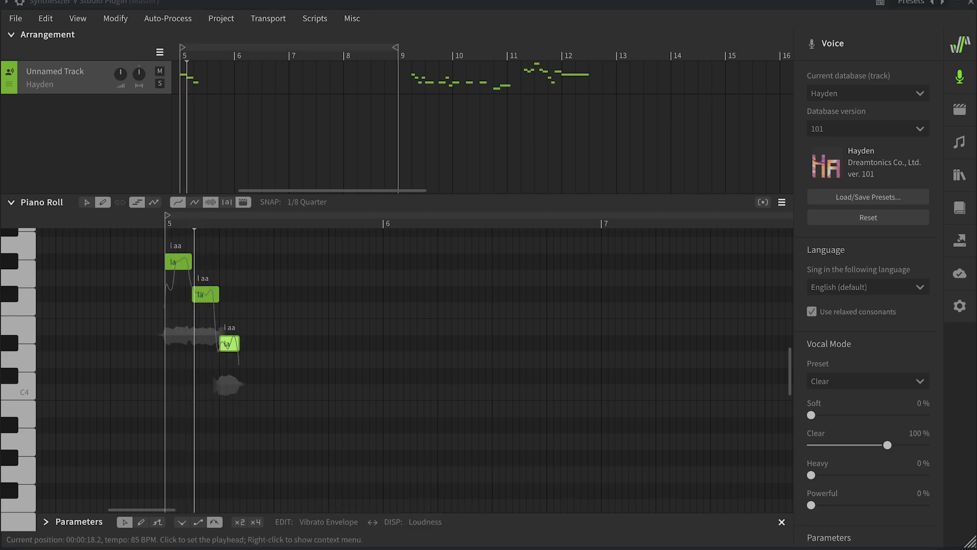
{"action": "key", "text": "space"}
- Shift the three notes a beat right, close their gaps, and add a fourth note
{"action": "left_click_drag", "start_coordinate": [176, 263], "coordinate": [231, 263]}
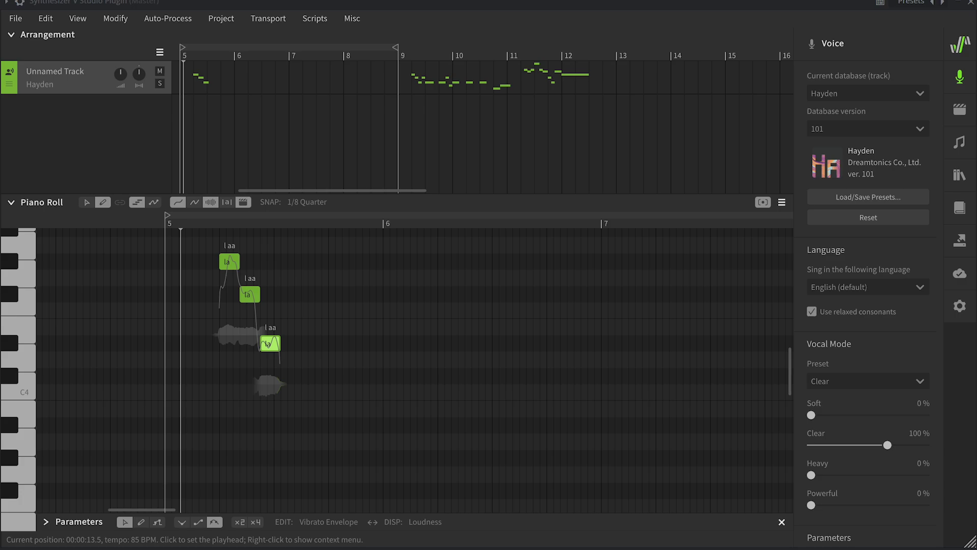
{"action": "key", "text": "space"}
{"action": "scroll", "coordinate": [218, 277], "scroll_direction": "up", "scroll_amount": 3}
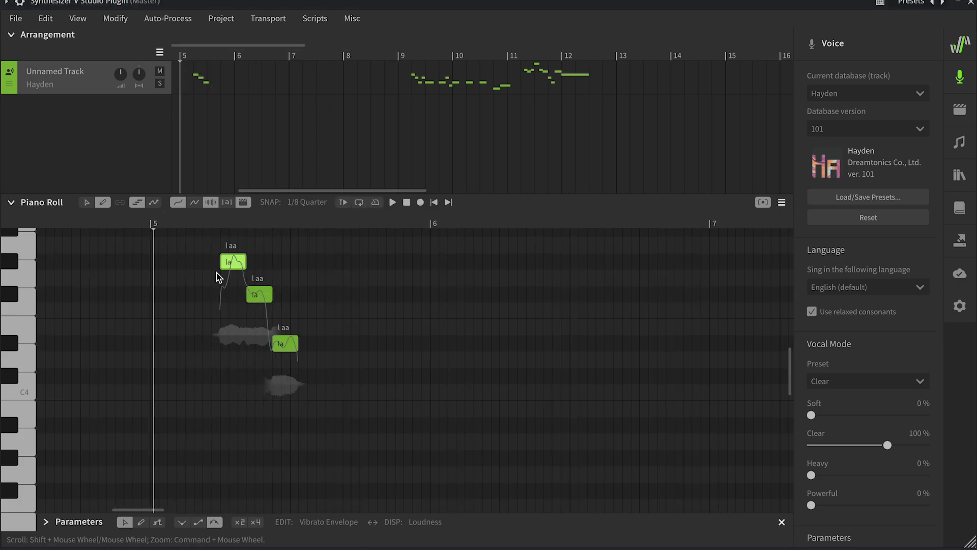
{"action": "mouse_move", "coordinate": [270, 294]}
{"action": "left_mouse_down"}
{"action": "mouse_move", "coordinate": [252, 294]}
{"action": "mouse_move", "coordinate": [274, 294]}
{"action": "left_mouse_up"}
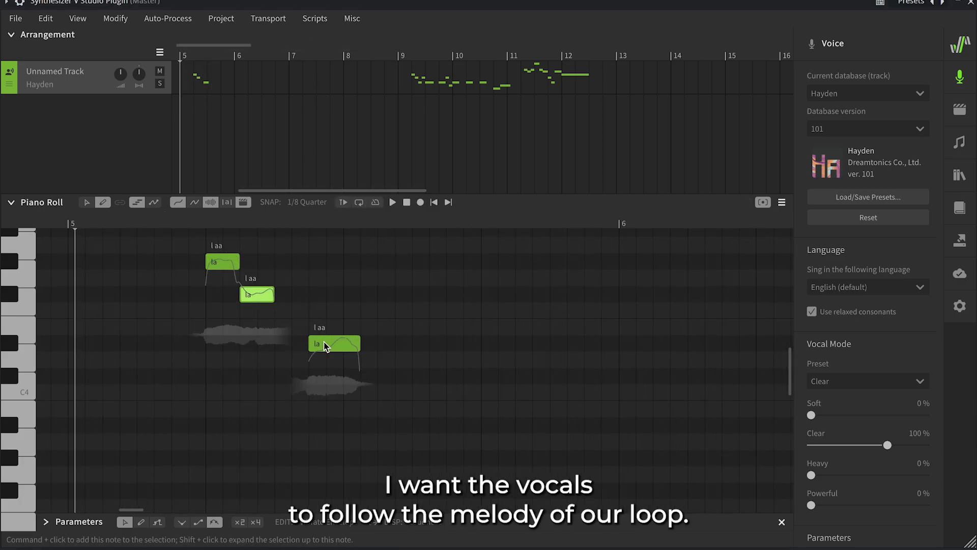
{"action": "mouse_move", "coordinate": [326, 344]}
{"action": "left_mouse_down"}
{"action": "mouse_move", "coordinate": [292, 343]}
{"action": "mouse_move", "coordinate": [309, 344]}
{"action": "left_mouse_up"}
{"action": "left_click", "coordinate": [317, 294]}
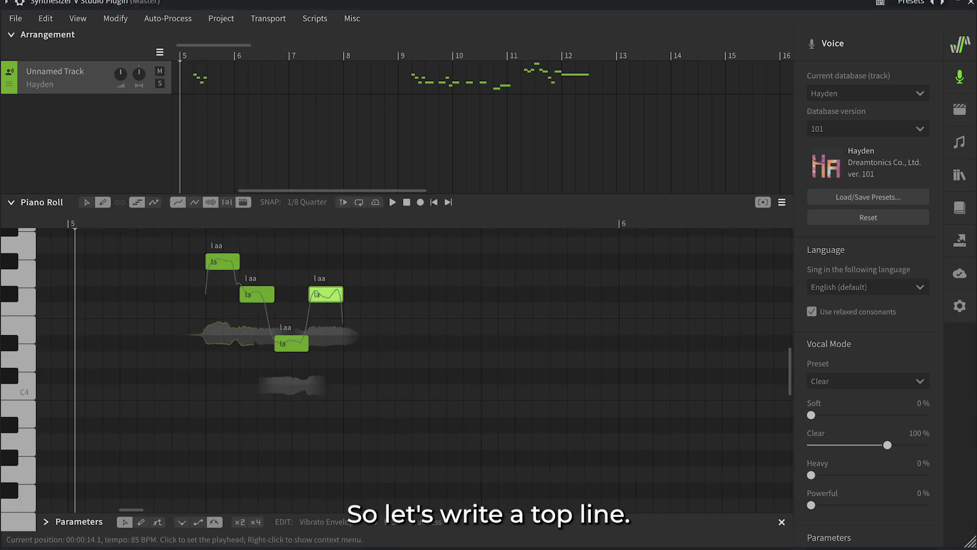
{"action": "key", "text": "space"}
{"action": "key", "text": "space"}
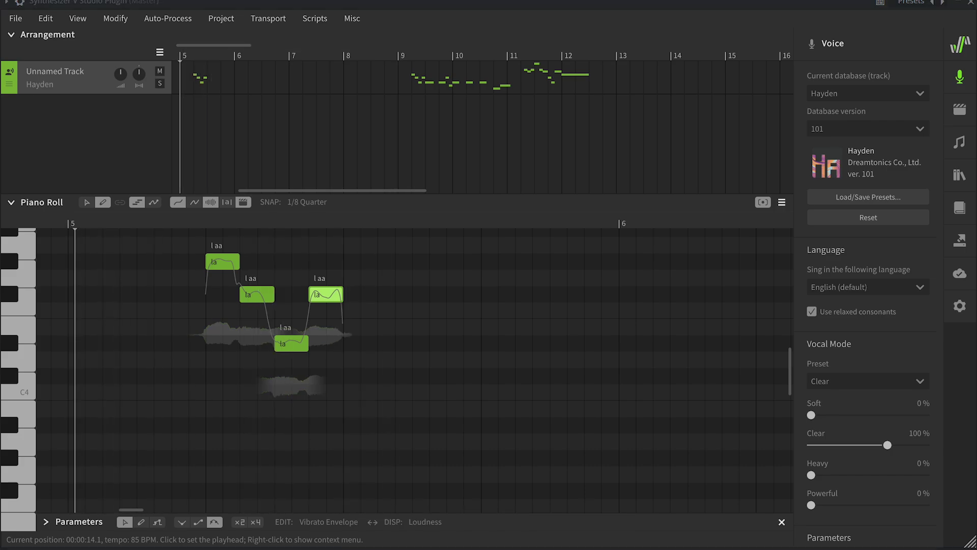
- Draw a fifth note, a longer sixth after a gap, and a seventh one step higher
{"action": "left_click_drag", "start_coordinate": [347, 344], "coordinate": [383, 349]}
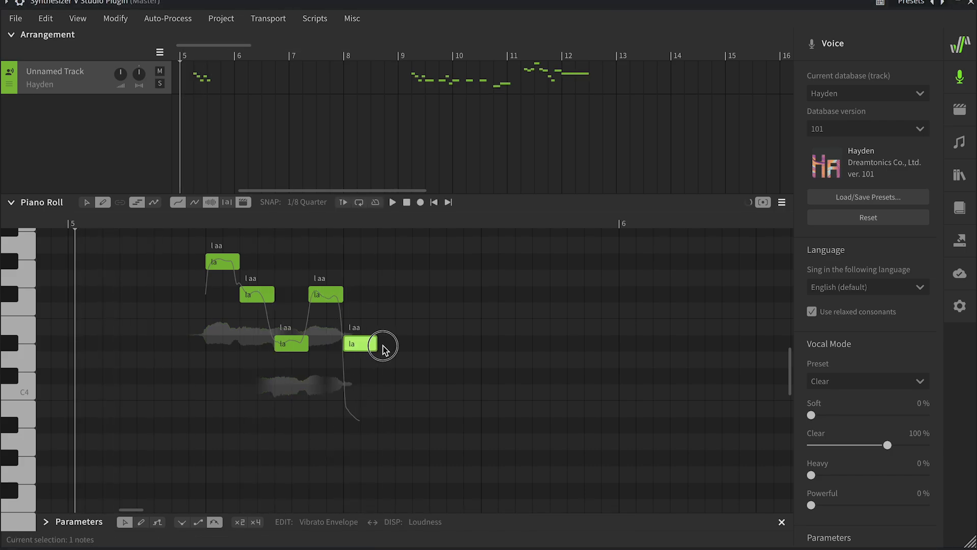
{"action": "key", "text": "space"}
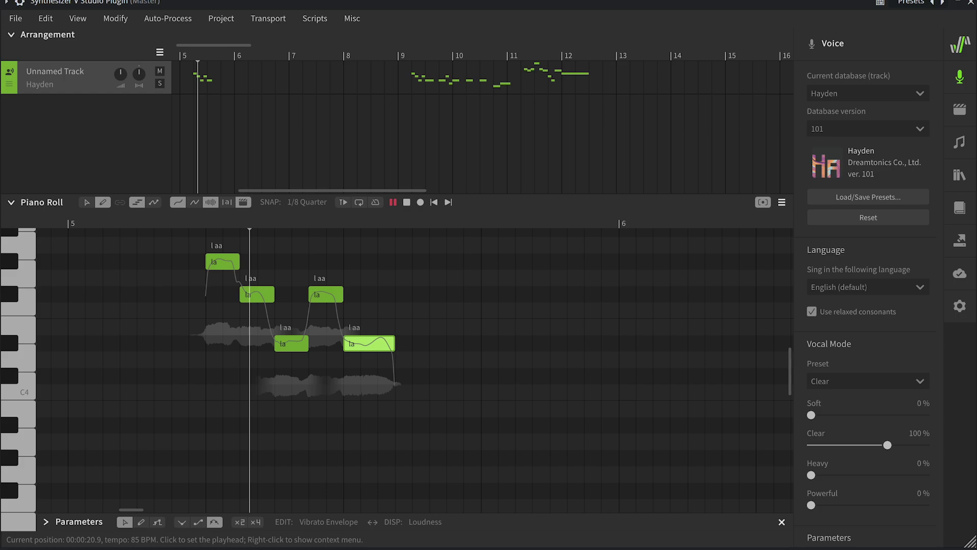
{"action": "scroll", "coordinate": [448, 360], "scroll_direction": "down", "scroll_amount": 2}
{"action": "left_click_drag", "start_coordinate": [514, 344], "coordinate": [563, 344]}
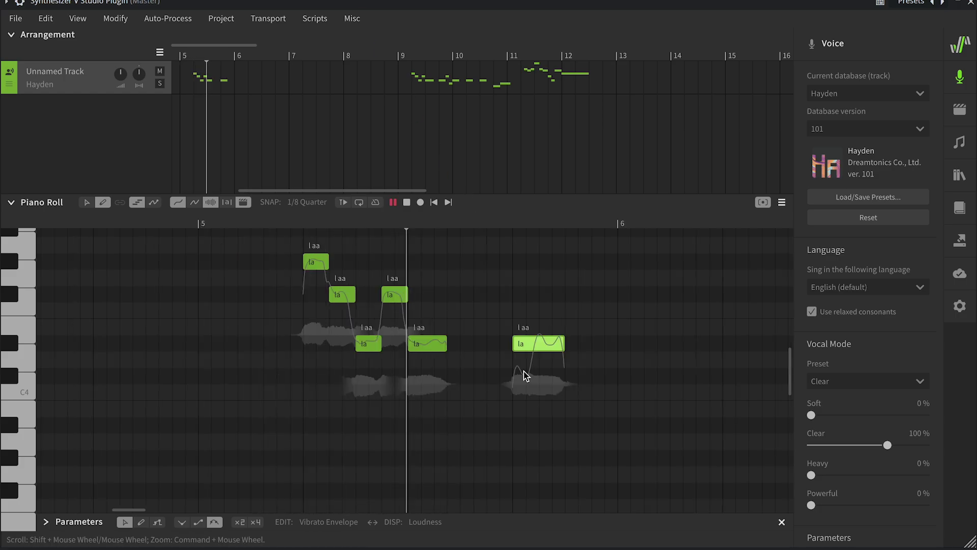
{"action": "key", "text": "space"}
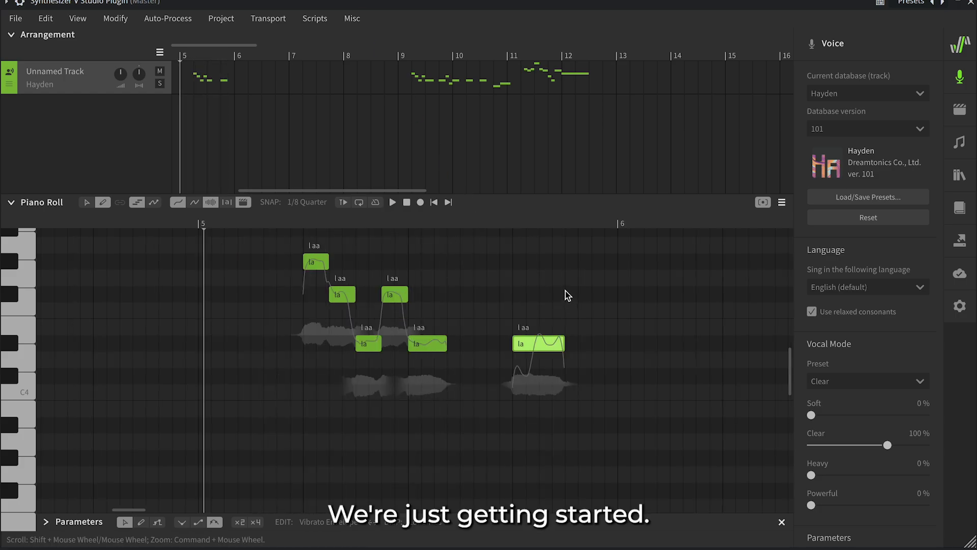
{"action": "mouse_move", "coordinate": [565, 294]}
{"action": "left_mouse_down"}
{"action": "mouse_move", "coordinate": [606, 293]}
{"action": "mouse_move", "coordinate": [592, 294]}
{"action": "left_mouse_up"}
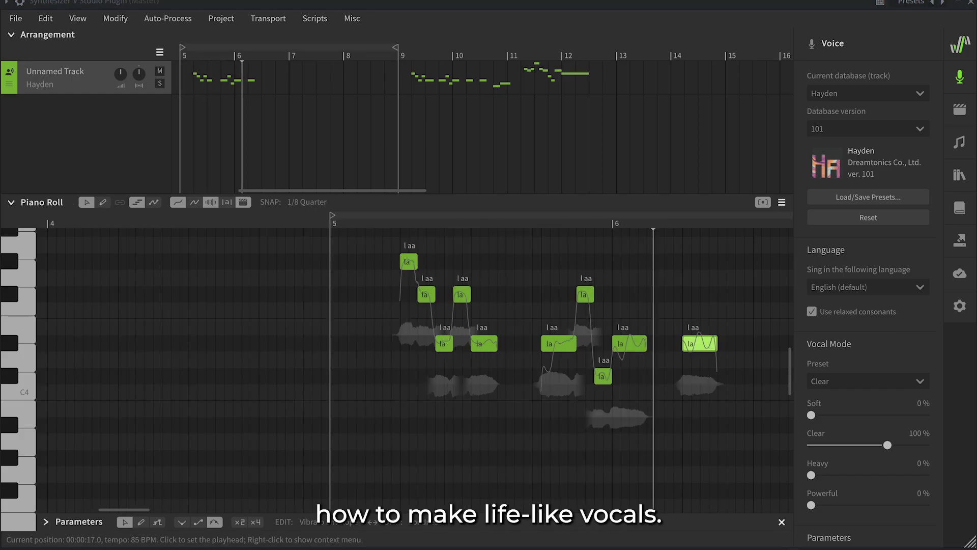
- Remove short silences between adjacent notes with Modify > Remove Short Silences
{"action": "key", "text": "space"}
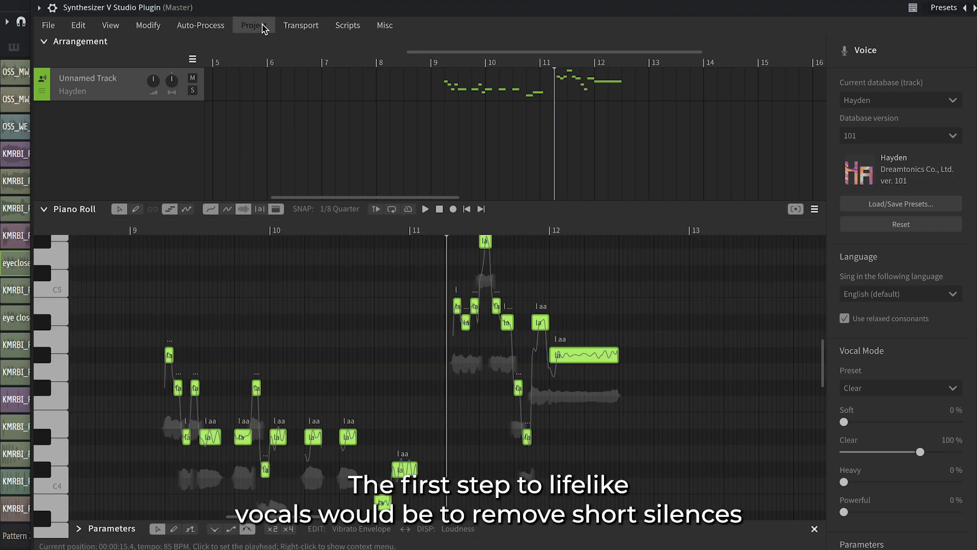
{"action": "left_click", "coordinate": [149, 25]}
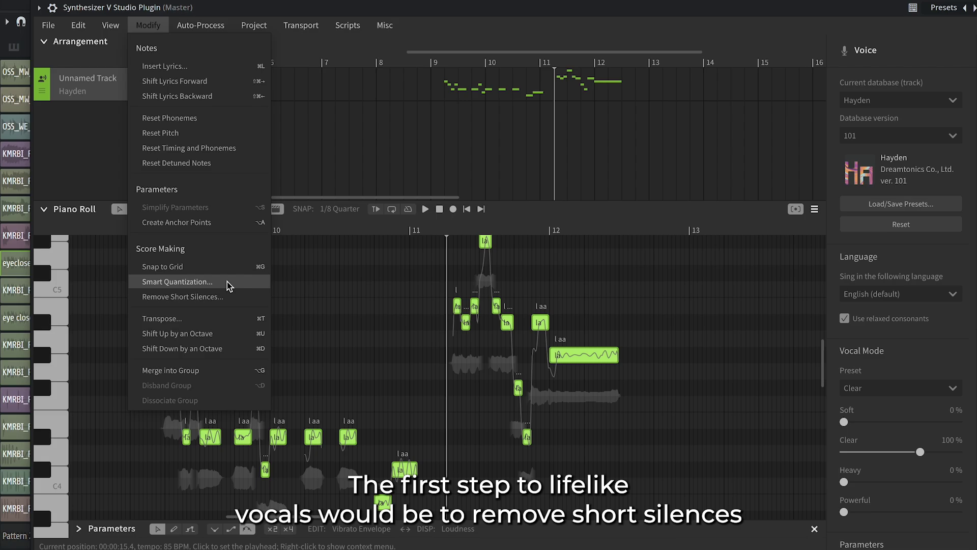
{"action": "left_click", "coordinate": [230, 295]}
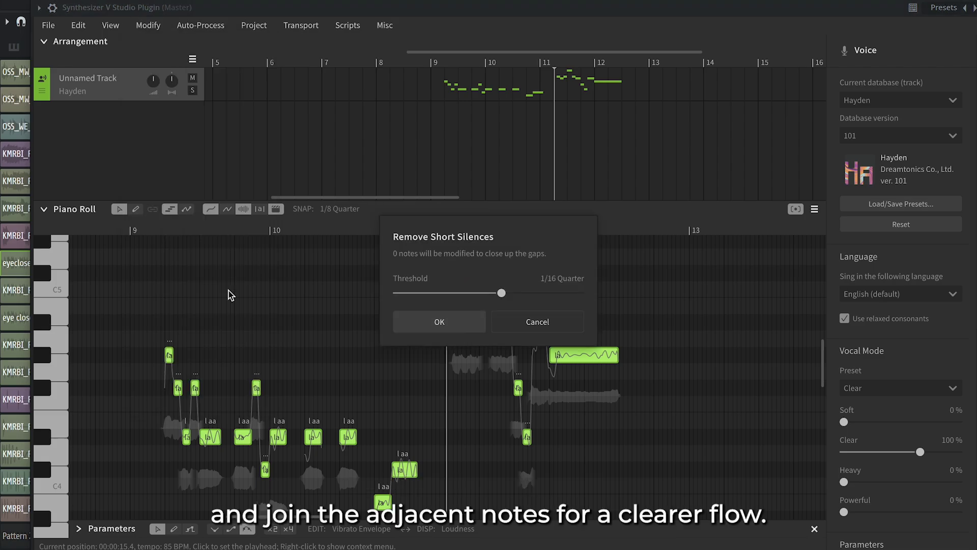
{"action": "left_click", "coordinate": [457, 323]}
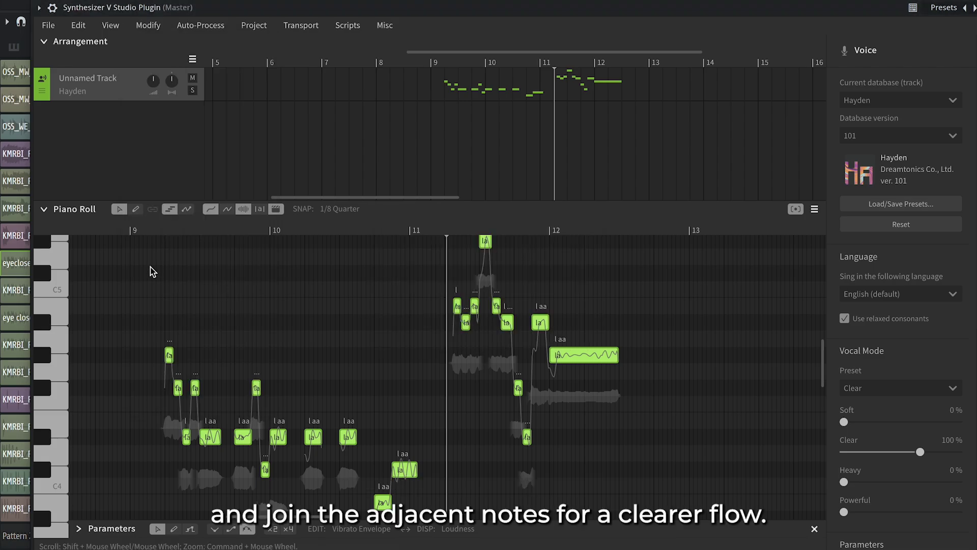
- Play the melody back from around bar 9
{"action": "left_click", "coordinate": [164, 232]}
{"action": "key", "text": "space"}
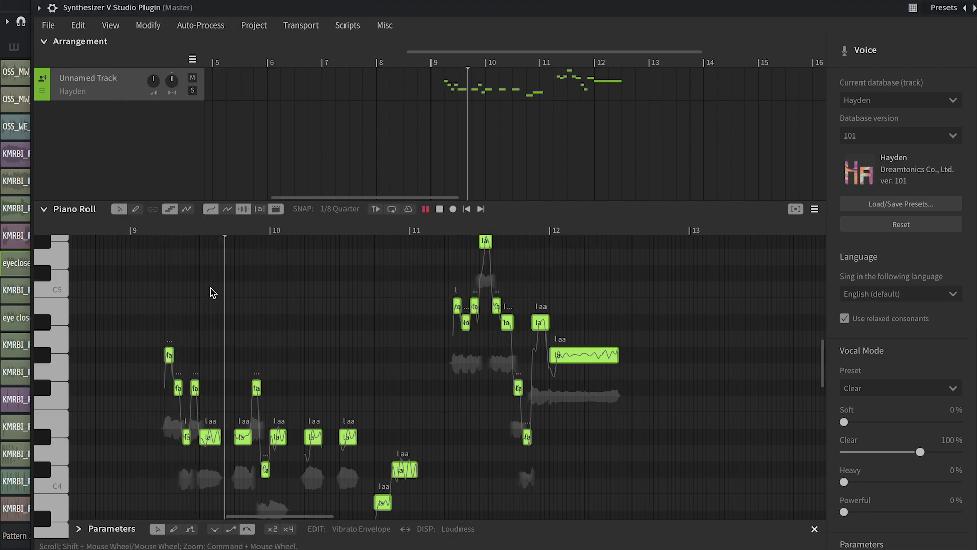
{"action": "scroll", "coordinate": [304, 366], "scroll_direction": "down", "scroll_amount": 1}
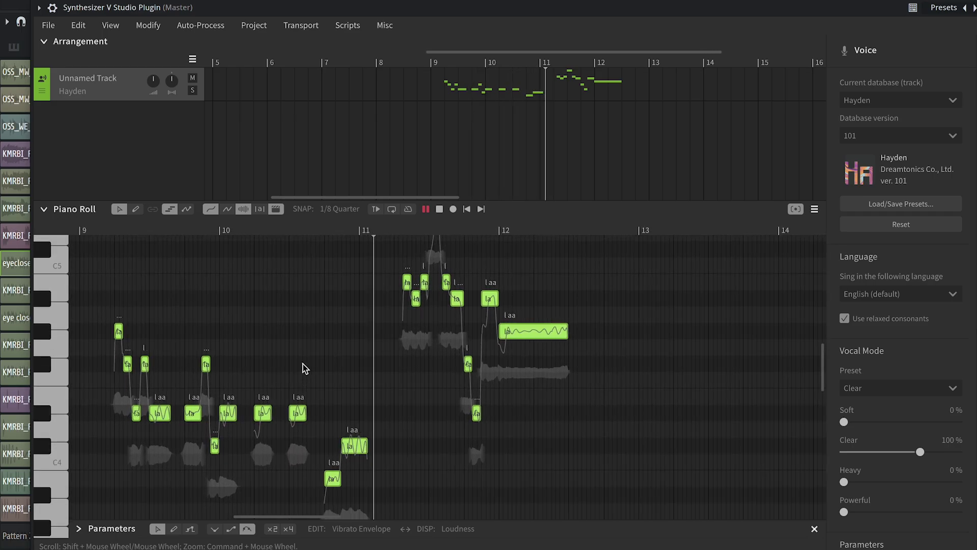
{"action": "scroll", "coordinate": [304, 368], "scroll_direction": "up", "scroll_amount": 1}
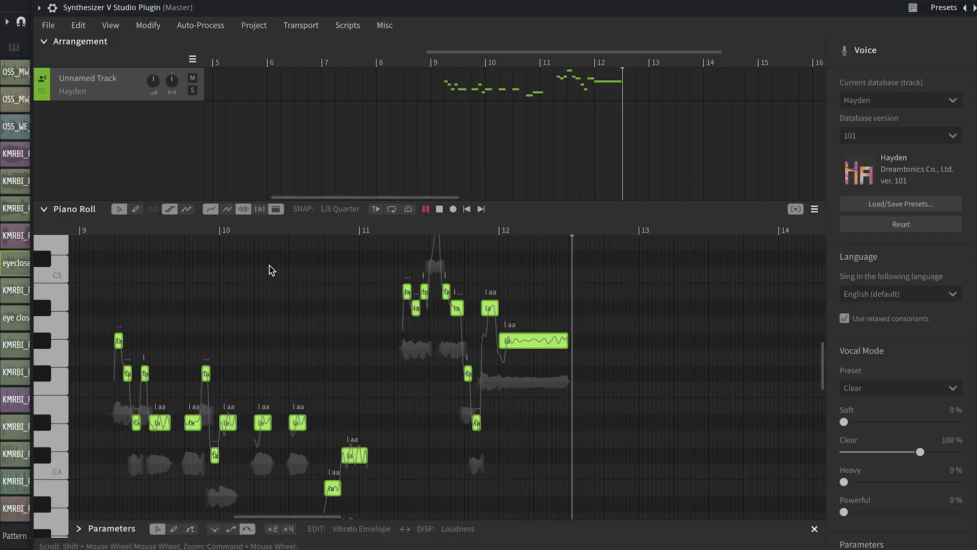
- Edit the second note's lyric to complete 'fade' and listen to the phrase
{"action": "key", "text": "space"}
{"action": "scroll", "coordinate": [180, 350], "scroll_direction": "up", "scroll_amount": 5}
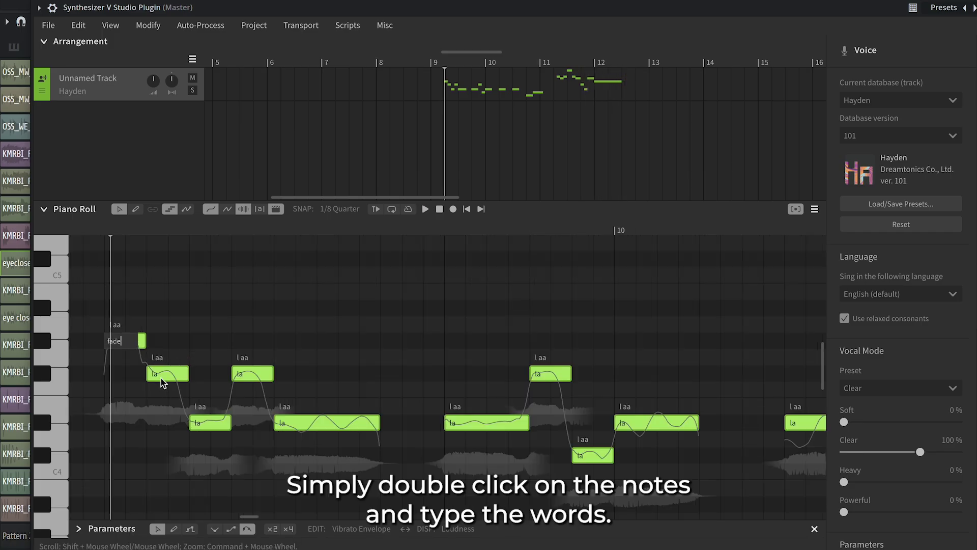
{"action": "type", "text": "de"}
{"action": "double_click", "coordinate": [155, 373]}
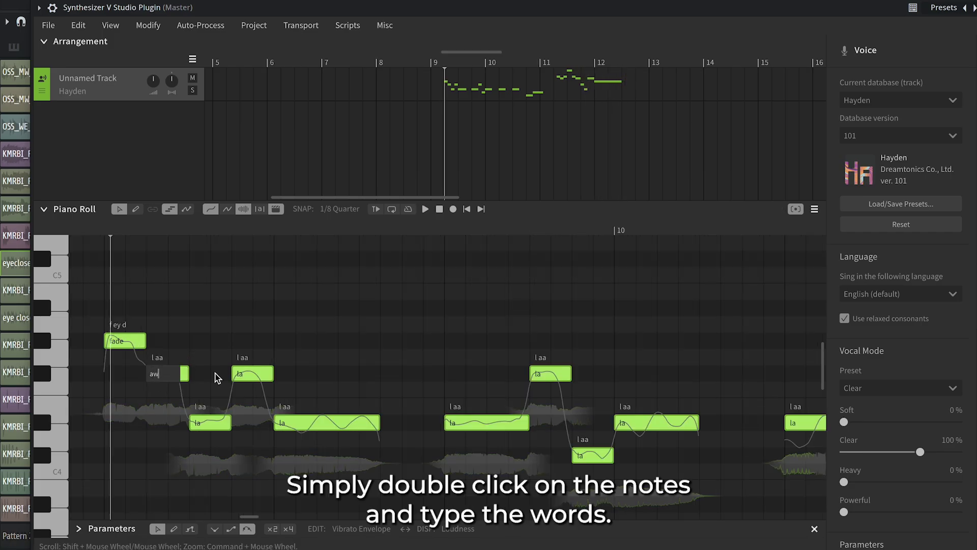
{"action": "key", "text": "space"}
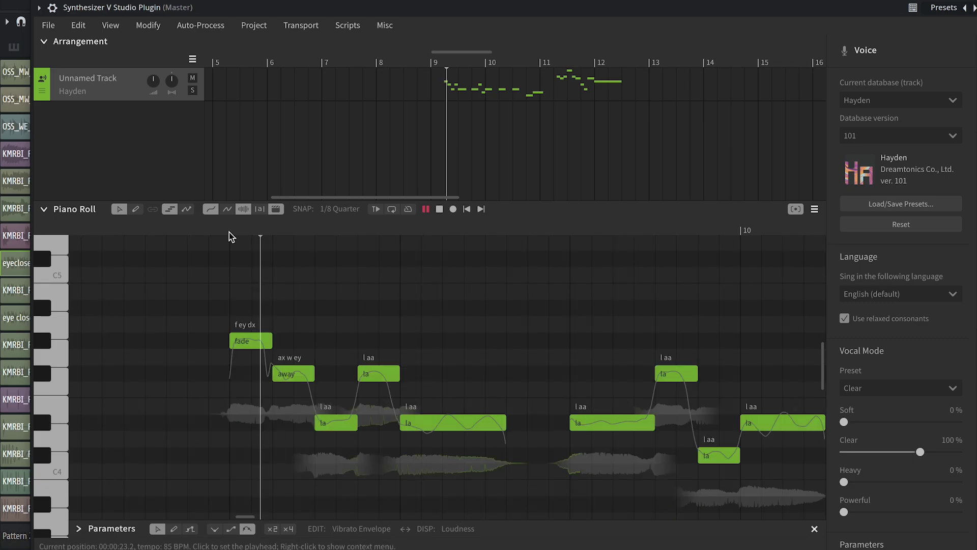
- Change the 'la' after 'away' to '+' and play back the edited phrase
{"action": "left_click", "coordinate": [230, 232]}
{"action": "key", "text": "space"}
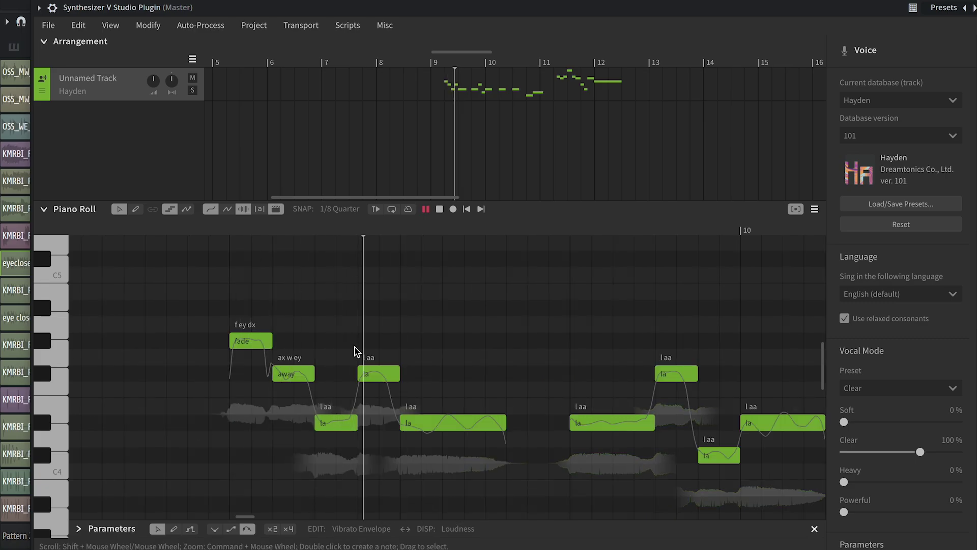
{"action": "key", "text": "space"}
{"action": "left_click_drag", "start_coordinate": [332, 423], "coordinate": [351, 421]}
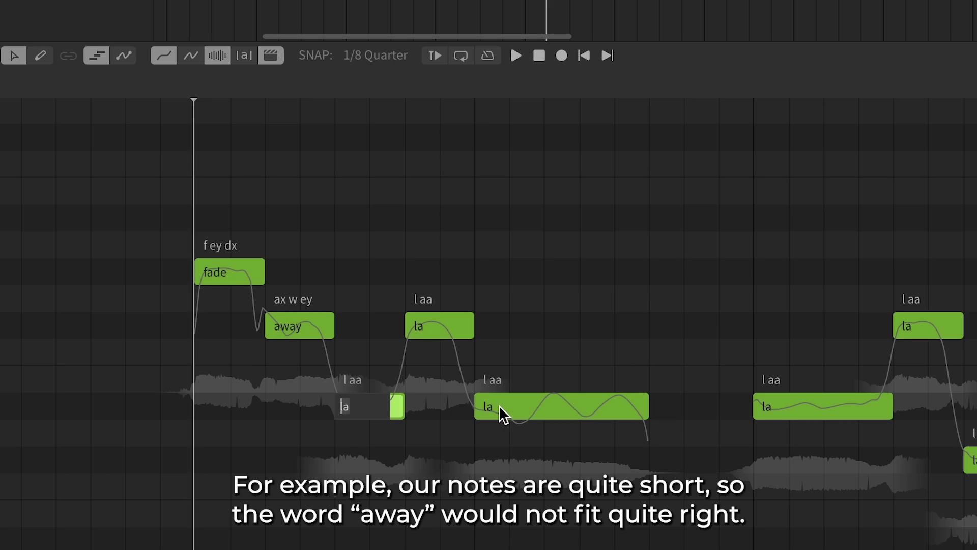
{"action": "type", "text": "+"}
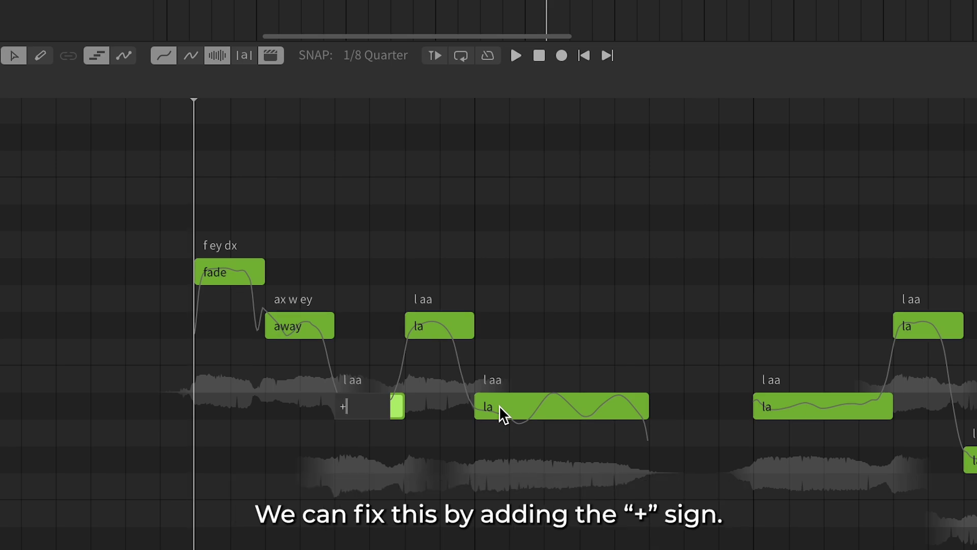
{"action": "key", "text": "Return"}
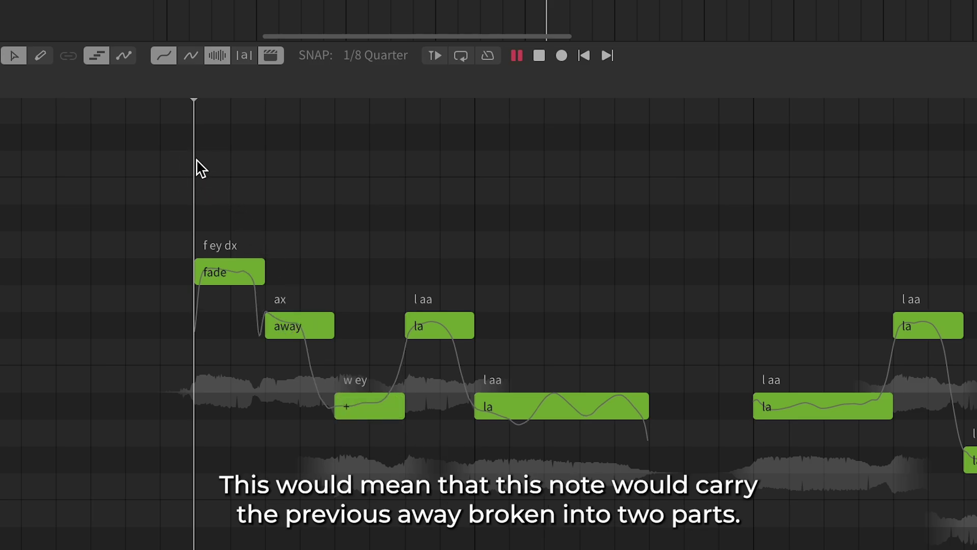
{"action": "key", "text": "space"}
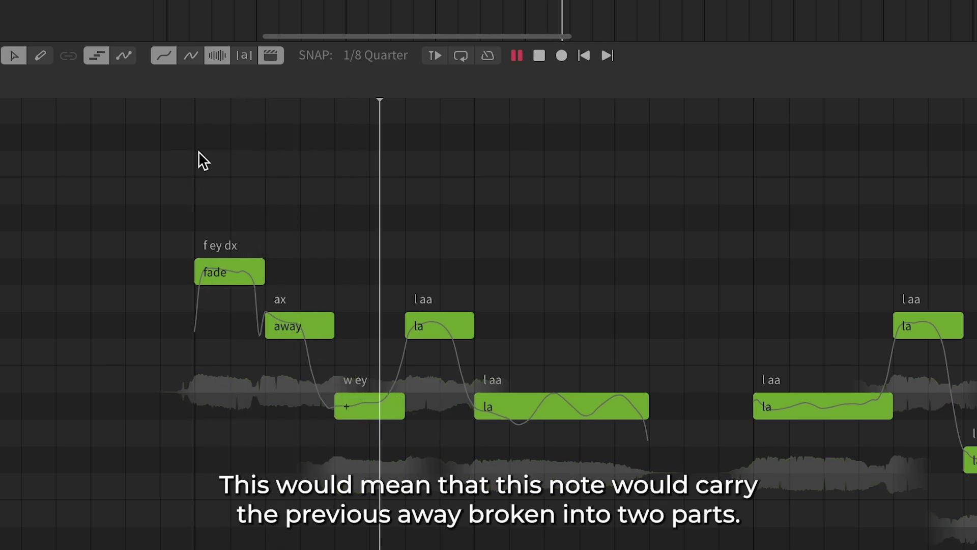
{"action": "key", "text": "space"}
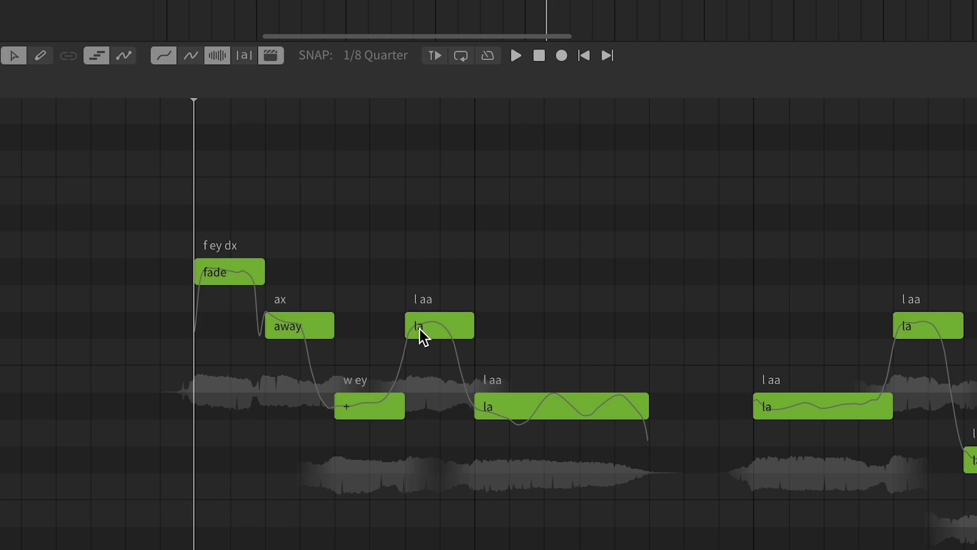
- Give the 'la' notes the lyrics 'I' and 'see', then play the phrase back
{"action": "double_click", "coordinate": [420, 327]}
{"action": "type", "text": "I"}
{"action": "double_click", "coordinate": [493, 410]}
{"action": "type", "text": "see"}
{"action": "key", "text": "Return"}
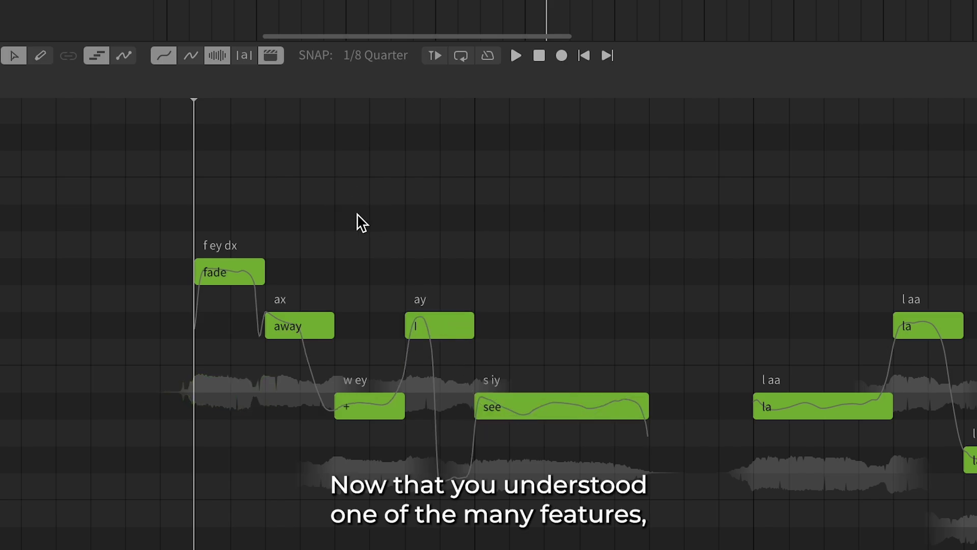
{"action": "key", "text": "space"}
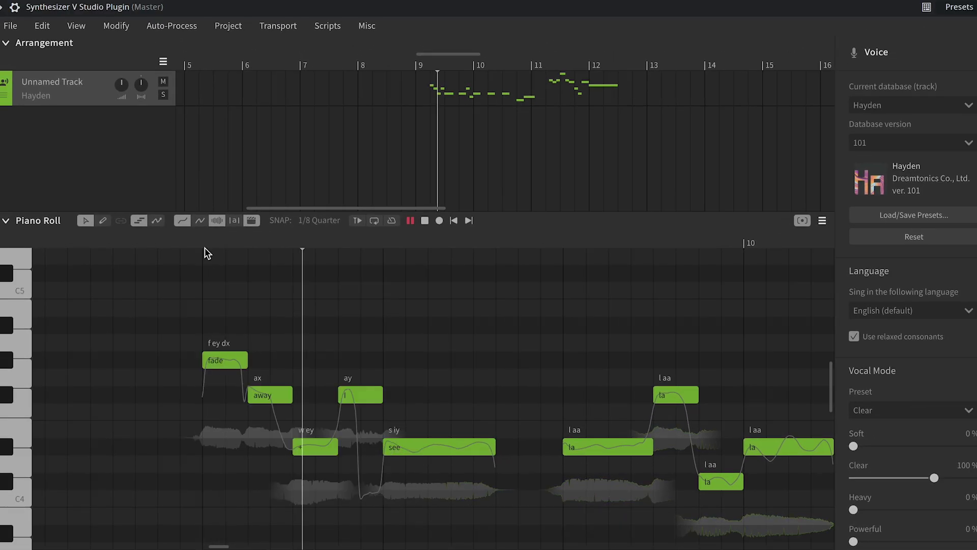
{"action": "left_click", "coordinate": [720, 438]}
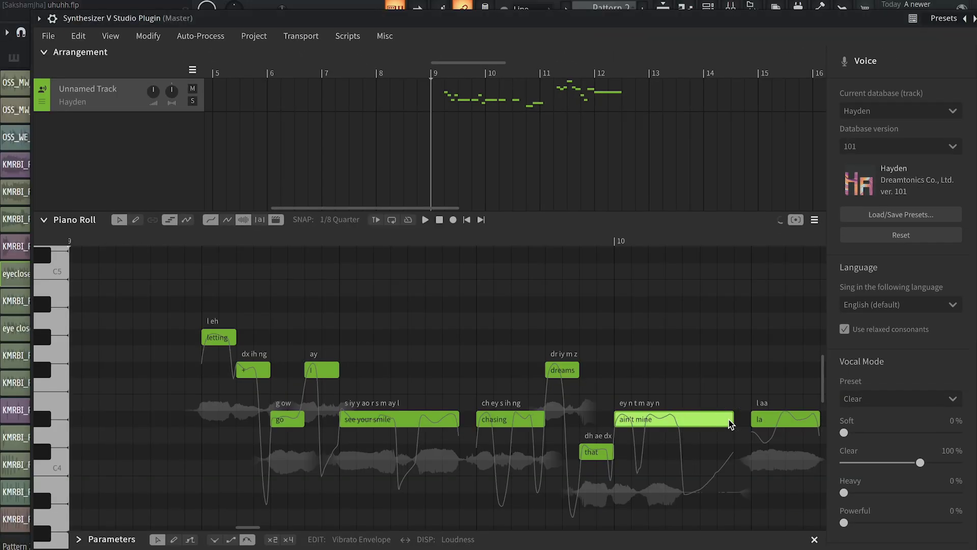
{"action": "left_click", "coordinate": [206, 239]}
{"action": "key", "text": "space"}
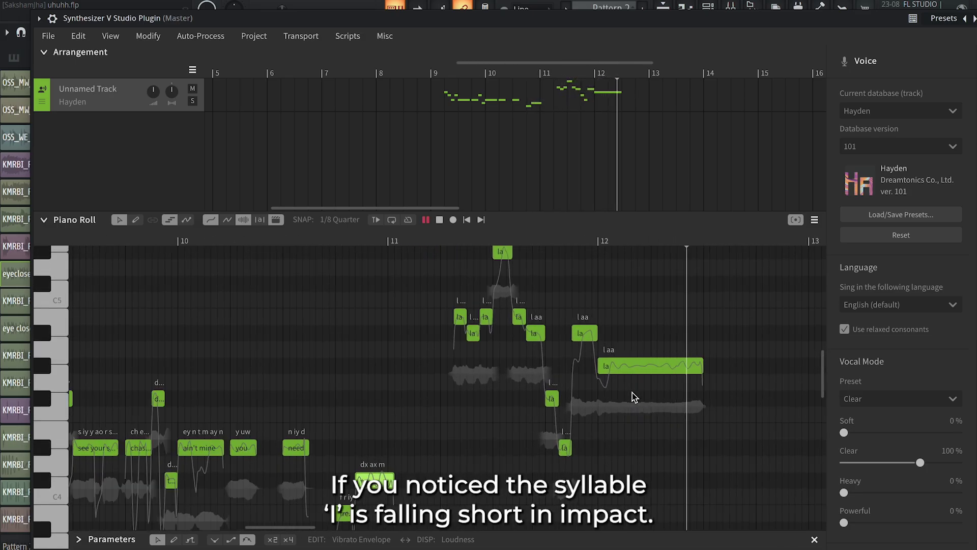
- Add an apostrophe before the 'I' lyric so it starts with a glottal stop
{"action": "key", "text": "space"}
{"action": "double_click", "coordinate": [208, 389]}
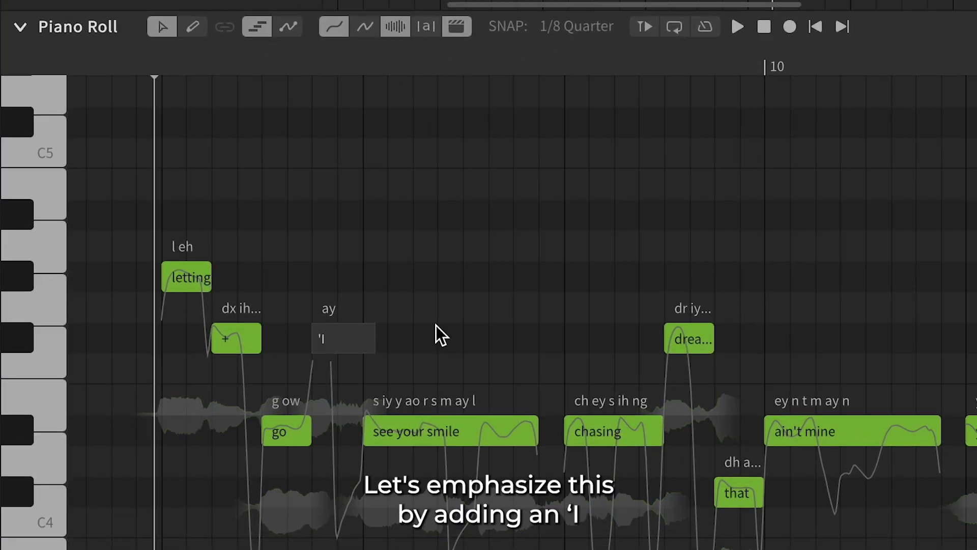
{"action": "key", "text": "Return"}
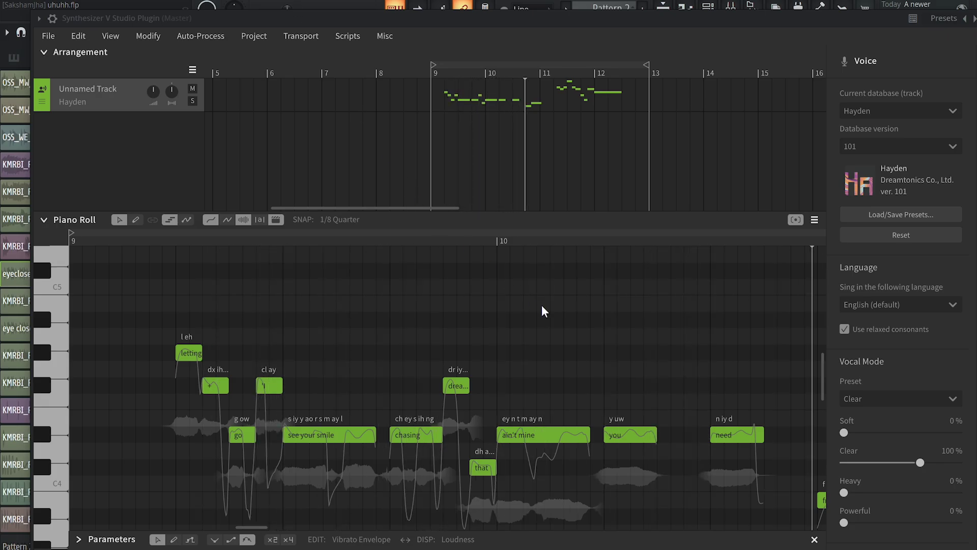
{"action": "key", "text": "space"}
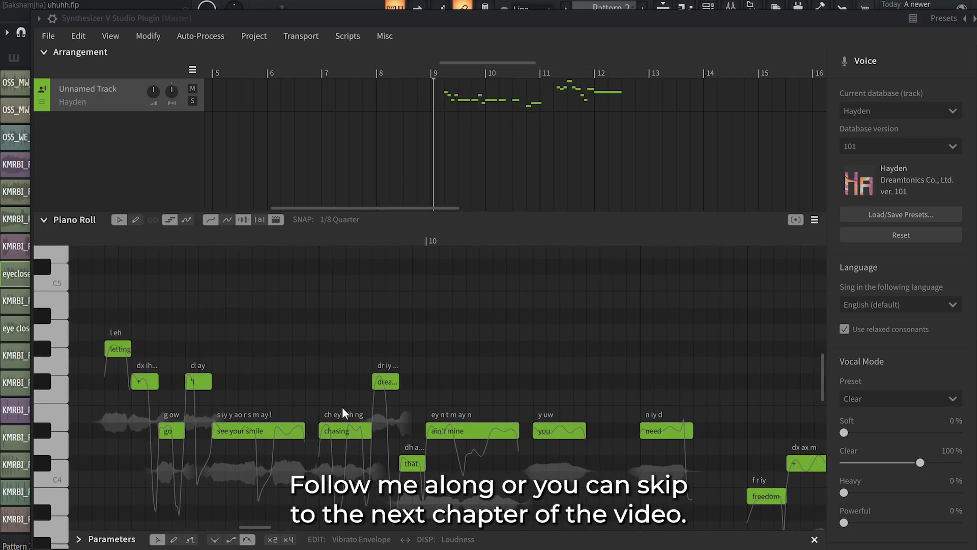
- Move the '+' note after 'freedom' one snap step later and audition it
{"action": "scroll", "coordinate": [342, 407], "scroll_direction": "right", "scroll_amount": 5}
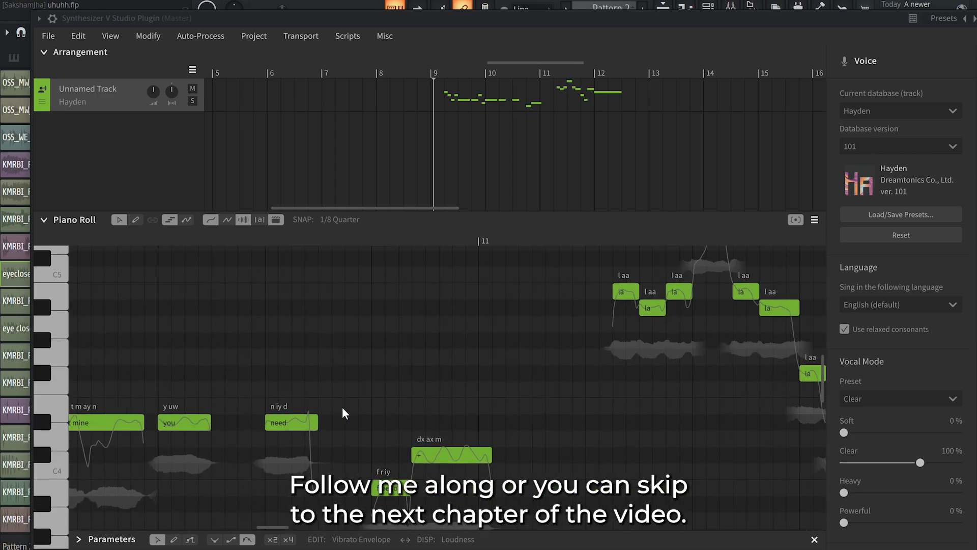
{"action": "left_click", "coordinate": [419, 244]}
{"action": "scroll", "coordinate": [492, 451], "scroll_direction": "up", "scroll_amount": 2}
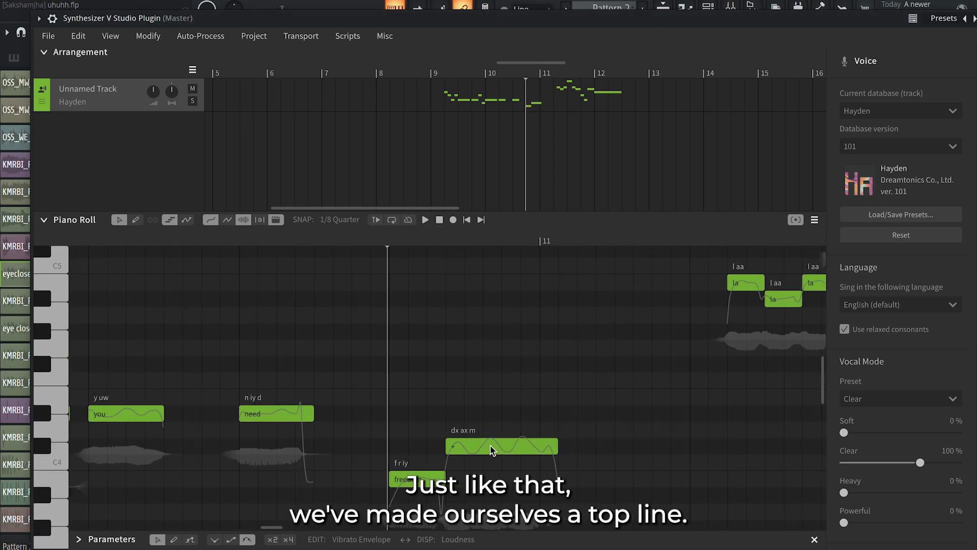
{"action": "left_click_drag", "start_coordinate": [504, 448], "coordinate": [510, 450]}
{"action": "key", "text": "space"}
{"action": "left_click", "coordinate": [386, 294]}
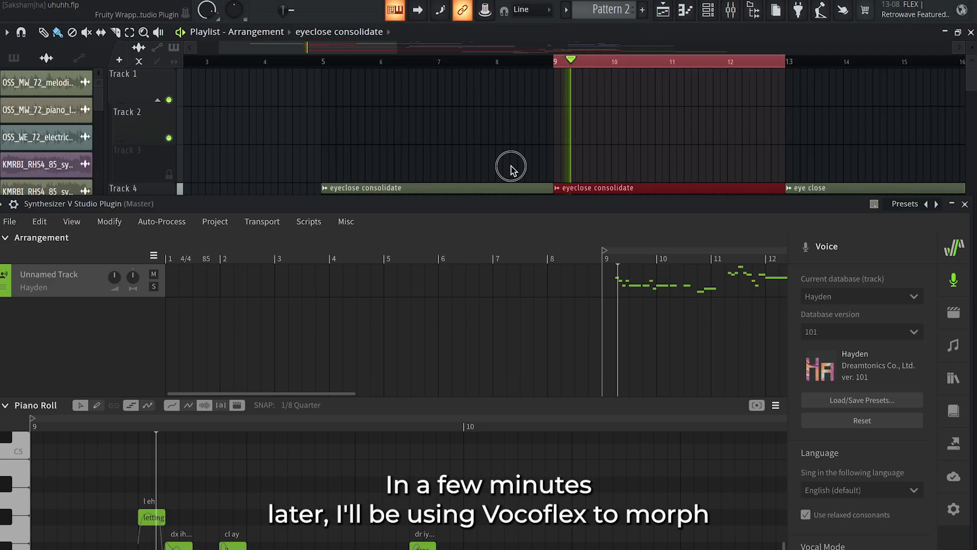
{"action": "scroll", "coordinate": [575, 351], "scroll_direction": "down", "scroll_amount": 2}
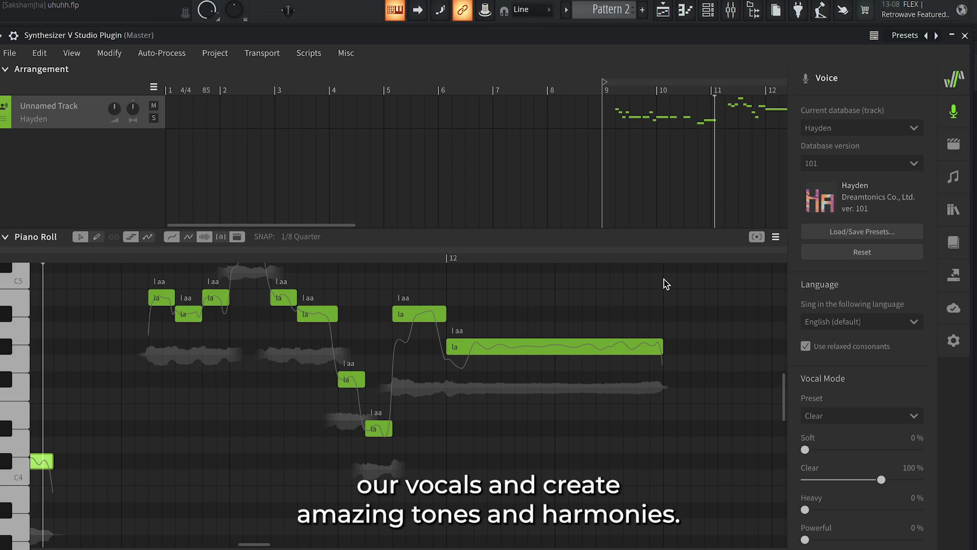
- Try the Powerful and Soft vocal mode presets and lower Gender to 0.035
{"action": "scroll", "coordinate": [597, 327], "scroll_direction": "up", "scroll_amount": 1}
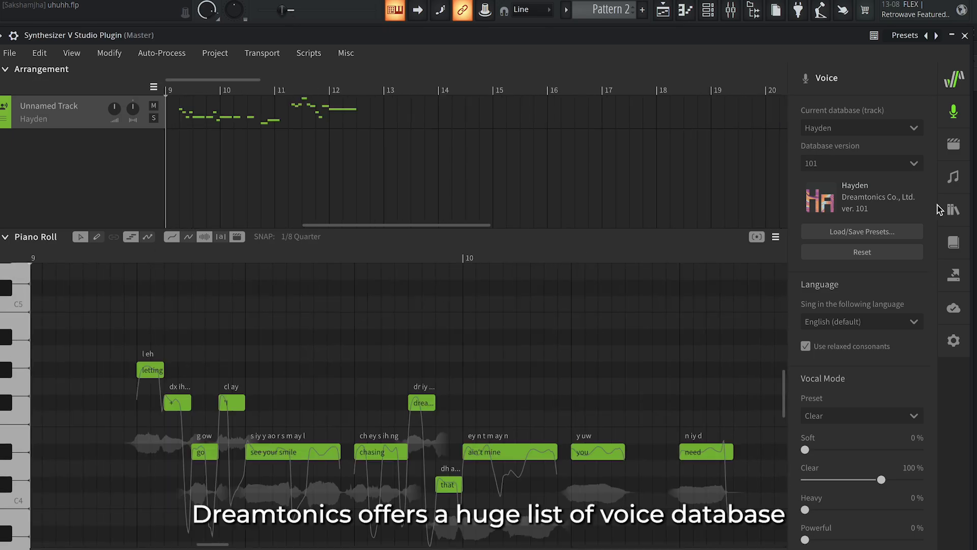
{"action": "left_click", "coordinate": [859, 417]}
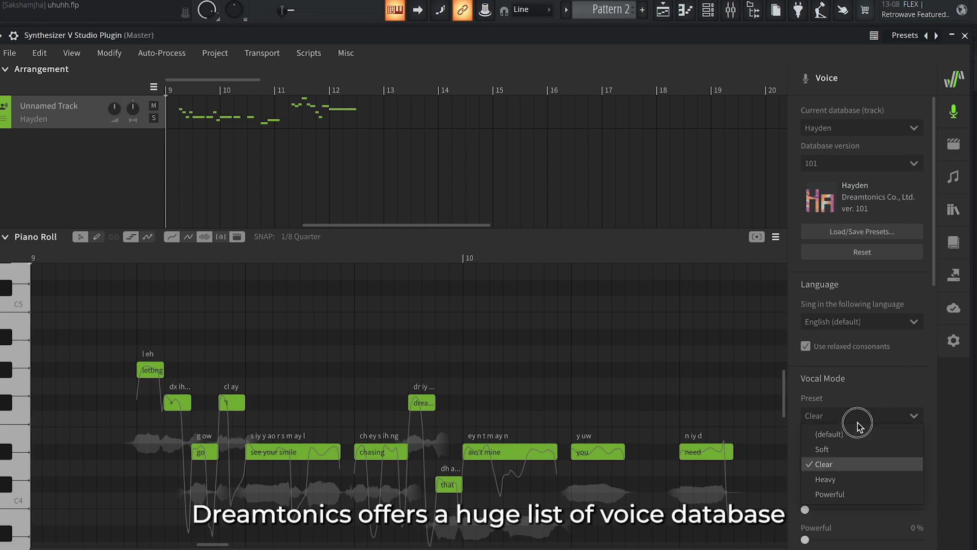
{"action": "left_click", "coordinate": [855, 493]}
{"action": "scroll", "coordinate": [866, 509], "scroll_direction": "down", "scroll_amount": 3}
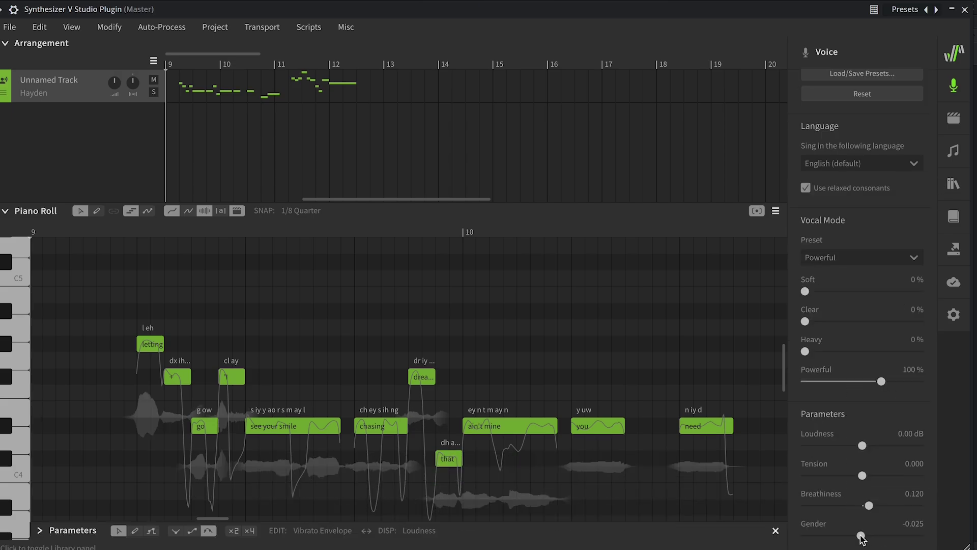
{"action": "key", "text": "space"}
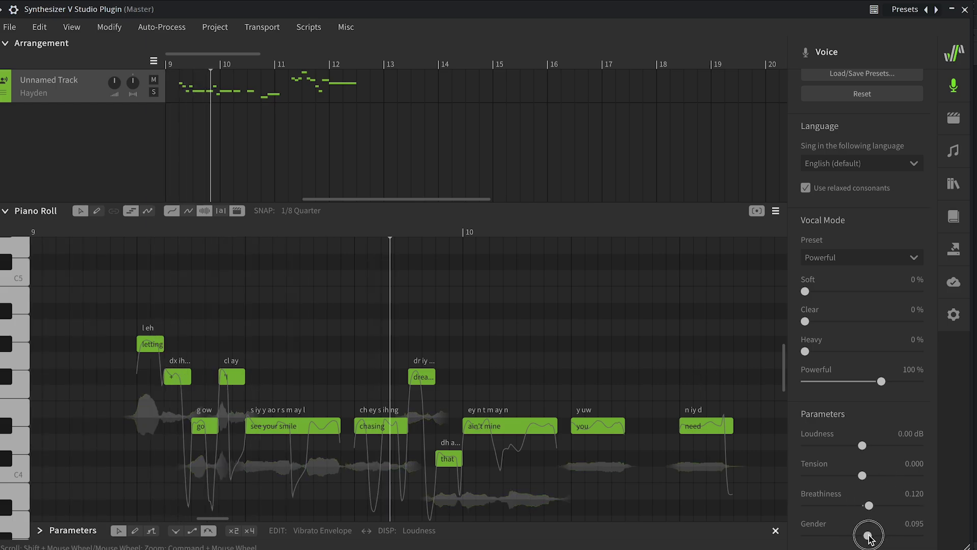
{"action": "left_click_drag", "start_coordinate": [868, 535], "coordinate": [866, 536]}
{"action": "left_click", "coordinate": [860, 238]}
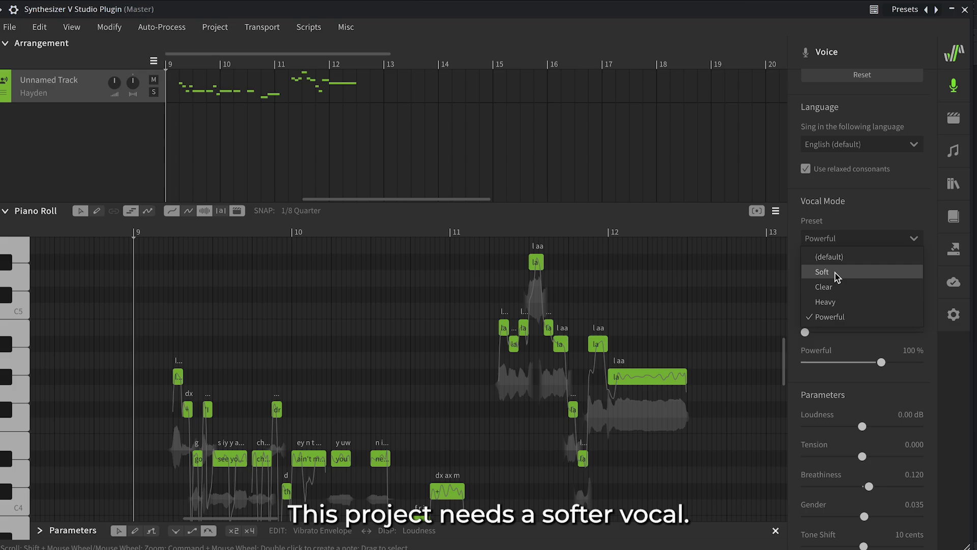
{"action": "left_click", "coordinate": [835, 273]}
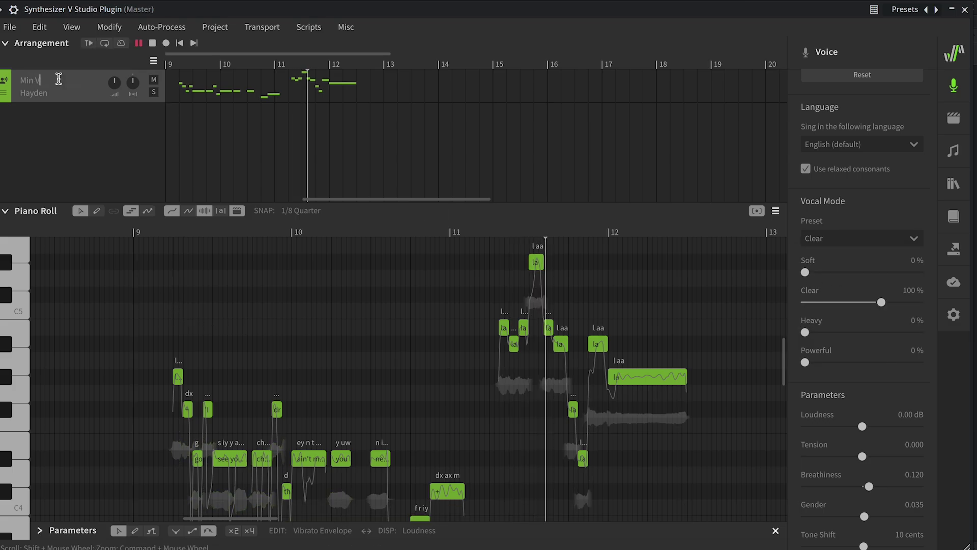
- Rename the track to 'Lead'
{"action": "key", "text": "BackSpace"}
{"action": "key", "text": "BackSpace"}
{"action": "key", "text": "BackSpace"}
{"action": "key", "text": "BackSpace"}
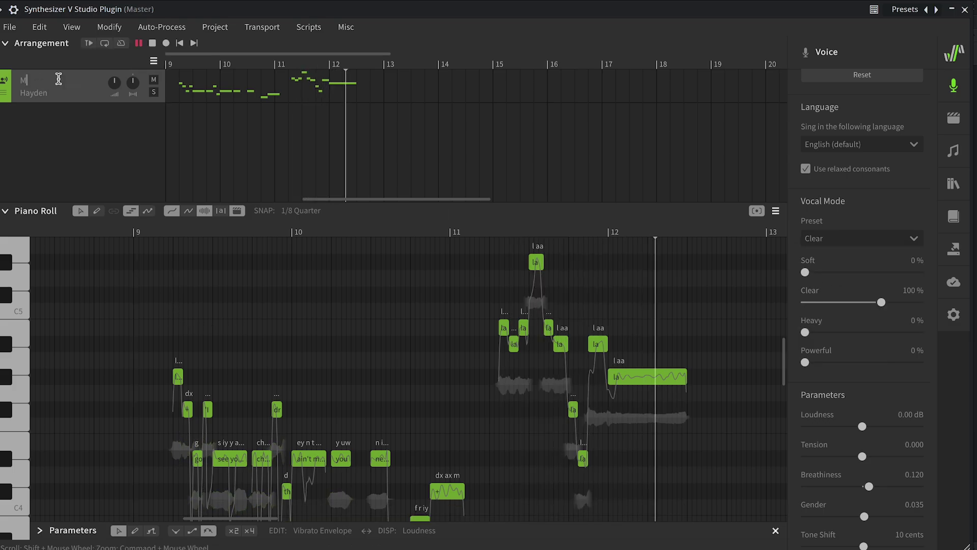
{"action": "key", "text": "BackSpace"}
{"action": "type", "text": "Lead"}
{"action": "key", "text": "Return"}
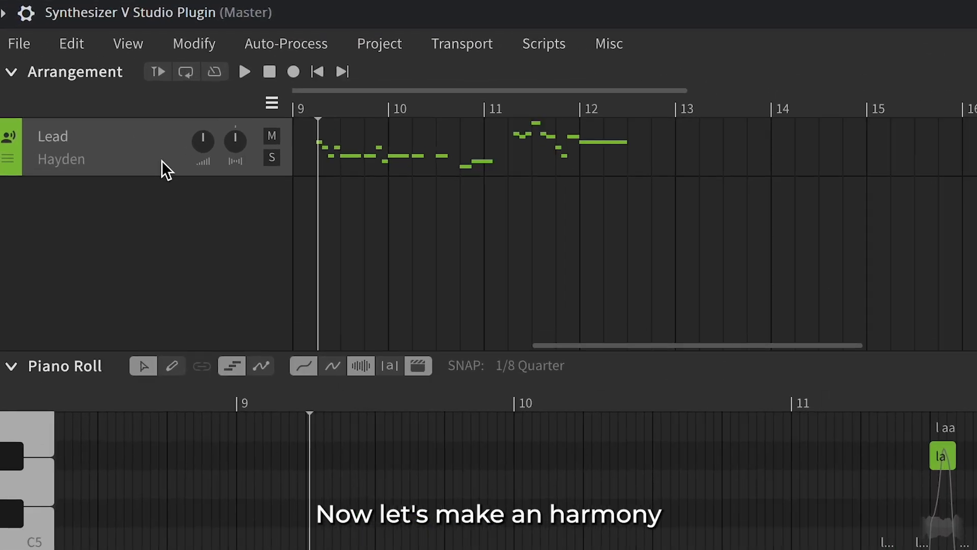
- Duplicate the Lead track and give the copy the Natalie voice
{"action": "right_click", "coordinate": [162, 162]}
{"action": "left_click", "coordinate": [203, 181]}
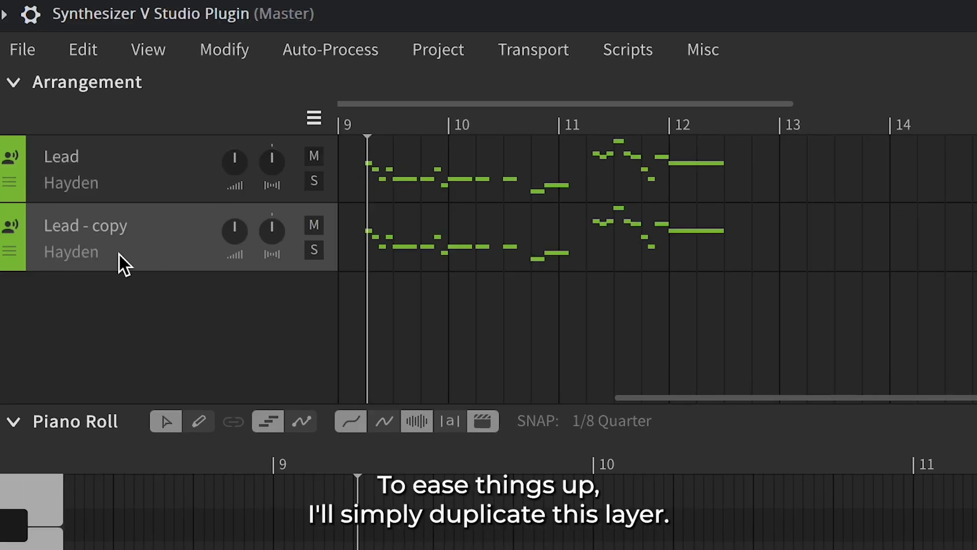
{"action": "left_click", "coordinate": [75, 254]}
{"action": "left_click", "coordinate": [98, 312]}
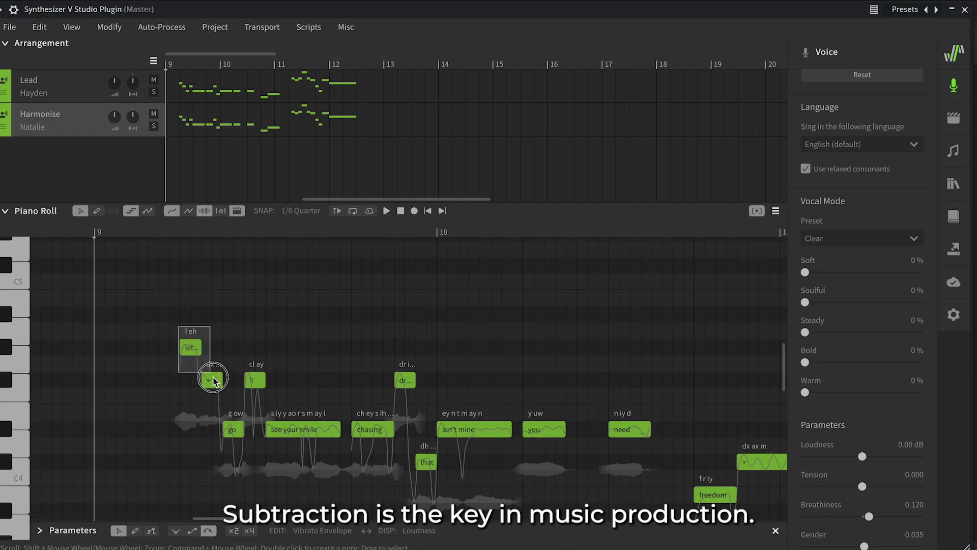
- Delete the filler notes 'let', '+', 'l', 'go', 'chasing', 'that' and the note between
{"action": "left_click_drag", "start_coordinate": [213, 381], "coordinate": [258, 453]}
{"action": "key", "text": "Delete"}
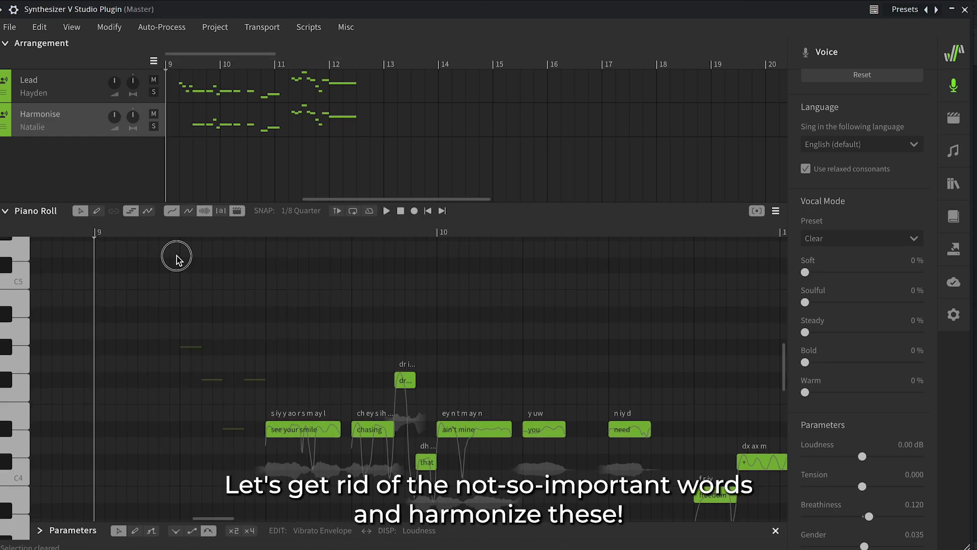
{"action": "key", "text": "space"}
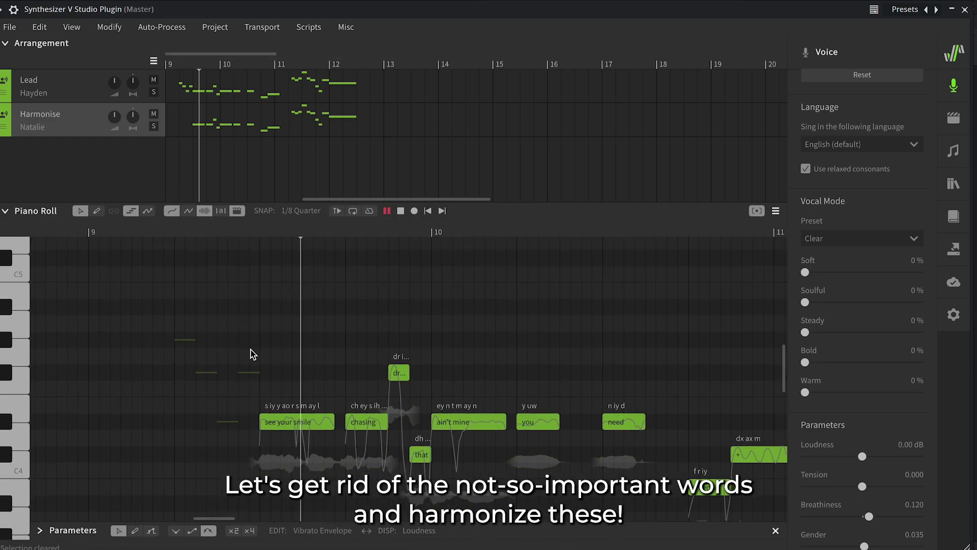
{"action": "key", "text": "space"}
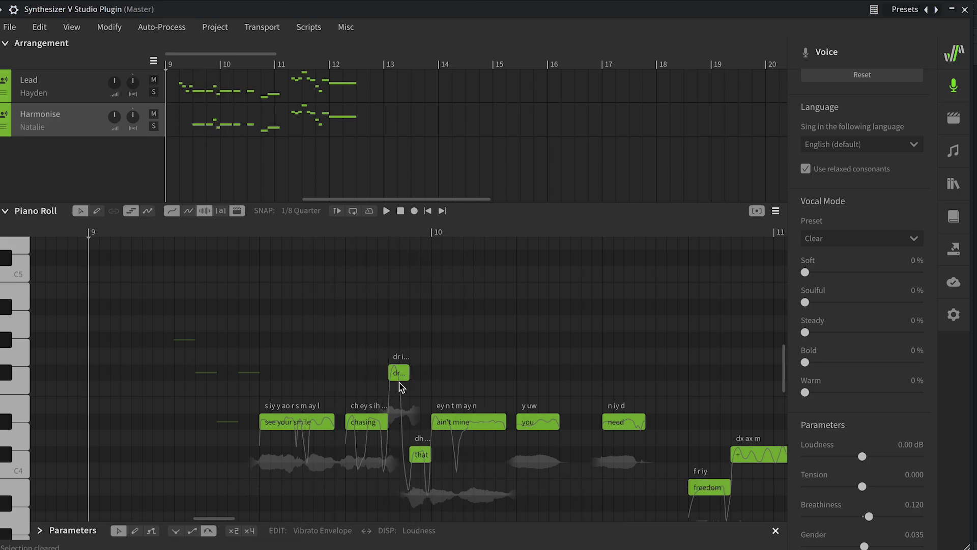
{"action": "left_click_drag", "start_coordinate": [352, 310], "coordinate": [416, 479]}
{"action": "key", "text": "Delete"}
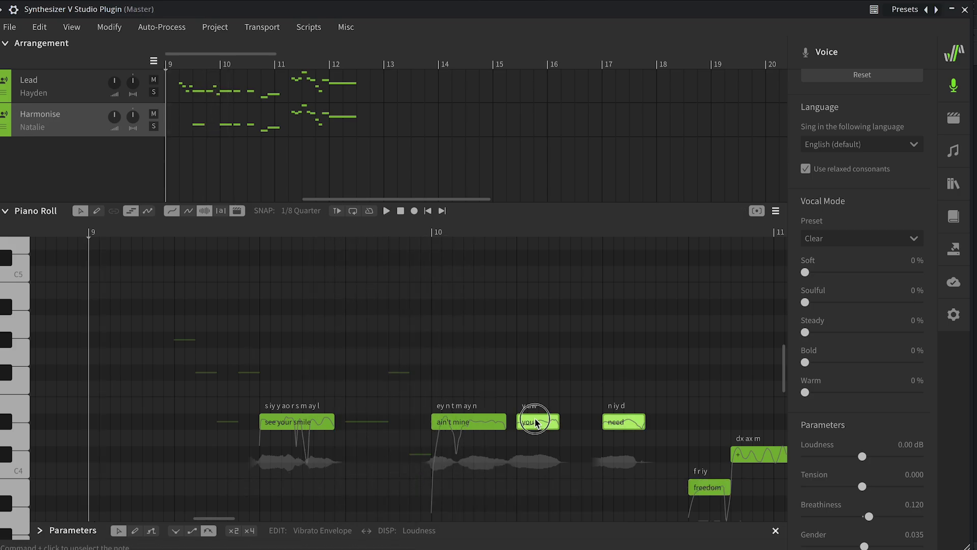
- Raise 'you' about four semitones and 'need' about five, auditioning the changes
{"action": "left_click_drag", "start_coordinate": [534, 420], "coordinate": [534, 372]}
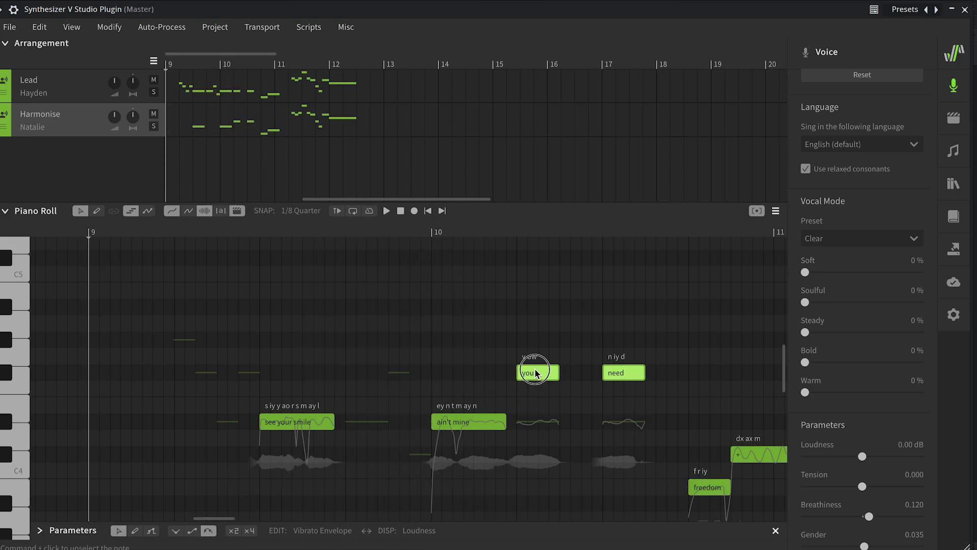
{"action": "left_click", "coordinate": [433, 221]}
{"action": "key", "text": "space"}
{"action": "key", "text": "space"}
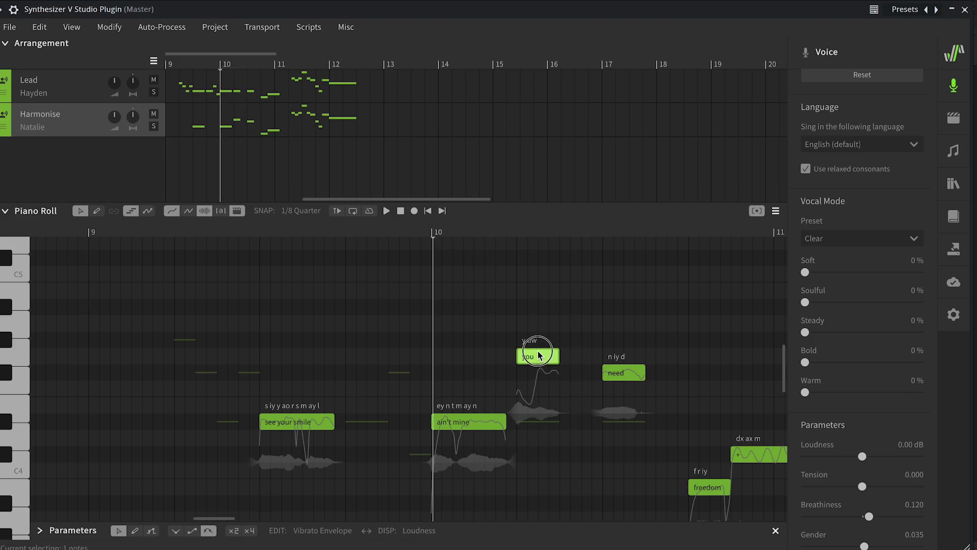
{"action": "left_click_drag", "start_coordinate": [540, 355], "coordinate": [560, 334]}
{"action": "key", "text": "space"}
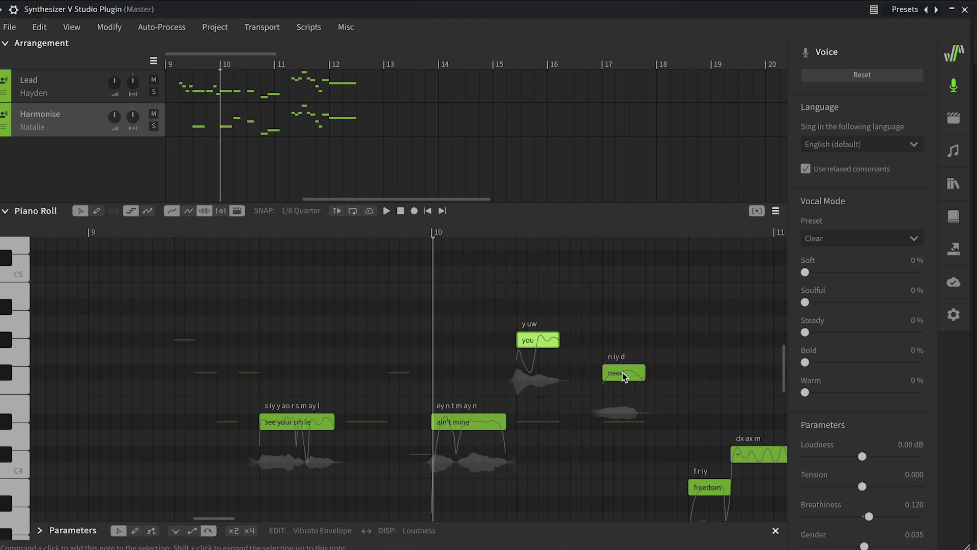
{"action": "left_click_drag", "start_coordinate": [624, 377], "coordinate": [624, 344]}
{"action": "key", "text": "space"}
{"action": "key", "text": "space"}
- Raise 'freedom' about eleven semitones, lift the following note above it, and lengthen 'you'
{"action": "left_click_drag", "start_coordinate": [593, 479], "coordinate": [596, 305]}
{"action": "left_click_drag", "start_coordinate": [657, 443], "coordinate": [665, 265]}
{"action": "key", "text": "Up"}
{"action": "left_click_drag", "start_coordinate": [447, 330], "coordinate": [571, 329]}
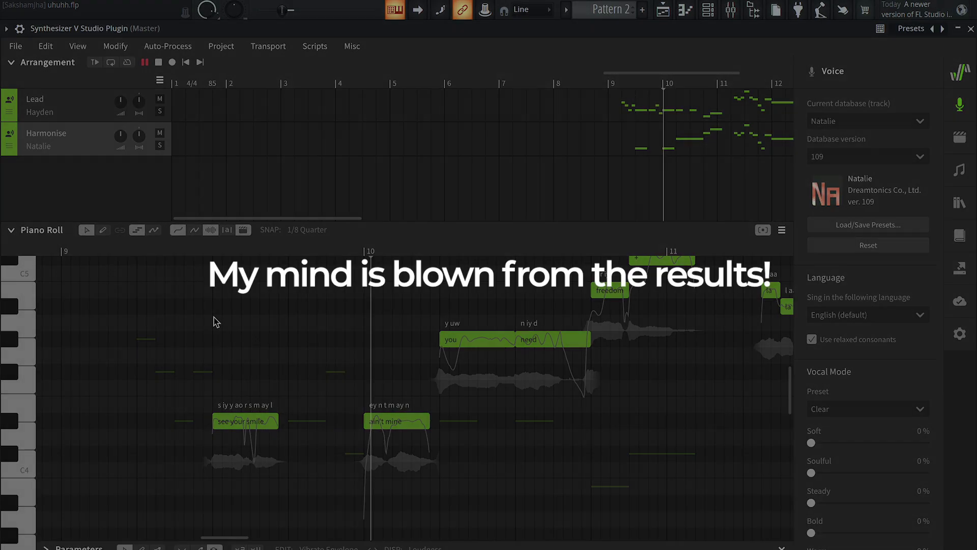
- Raise the whole selected la run one semitone and play it back
{"action": "scroll", "coordinate": [265, 351], "scroll_direction": "down", "scroll_amount": 3}
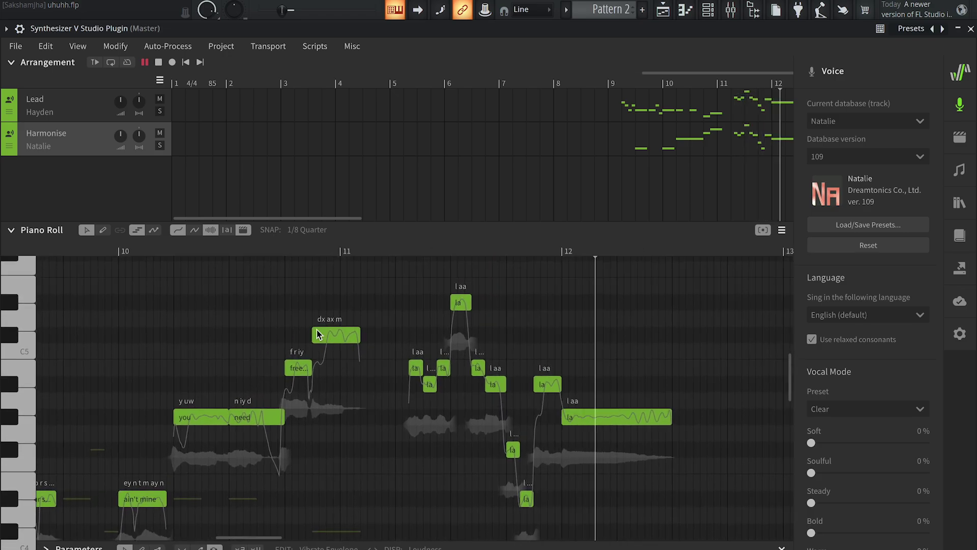
{"action": "key", "text": "space"}
{"action": "scroll", "coordinate": [487, 366], "scroll_direction": "up", "scroll_amount": 2}
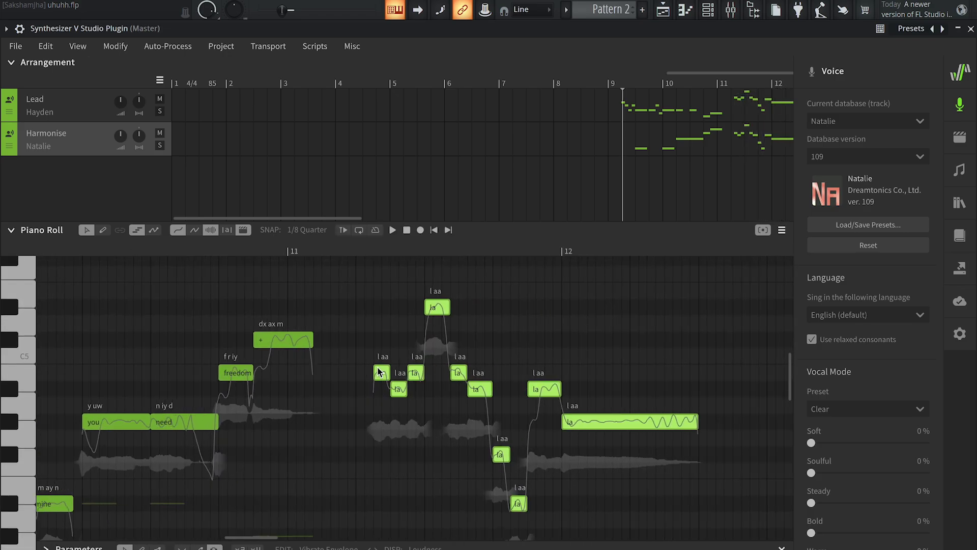
{"action": "left_click_drag", "start_coordinate": [380, 375], "coordinate": [378, 284]}
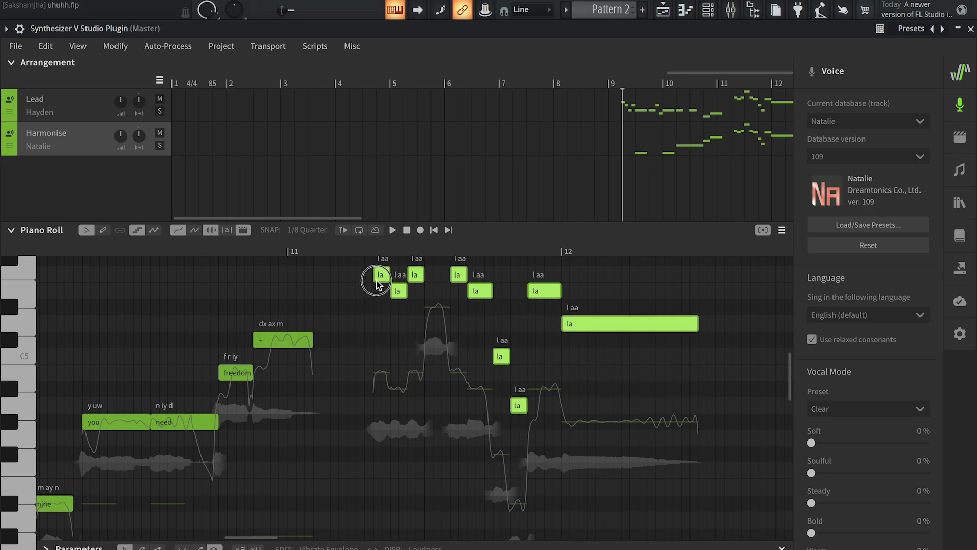
{"action": "key", "text": "space"}
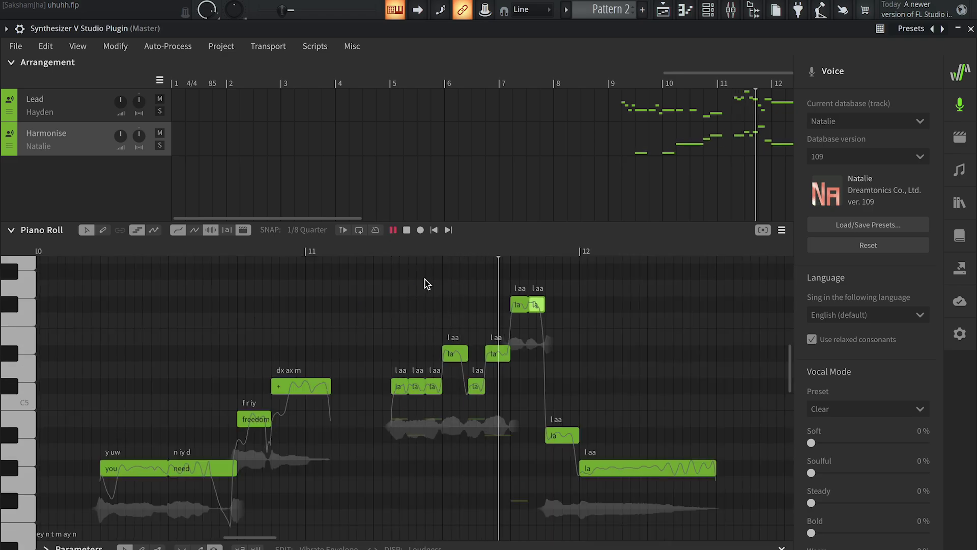
- Nudge individual la notes higher, two and three semitones, to form the upper harmony
{"action": "key", "text": "Up"}
{"action": "key", "text": "Up"}
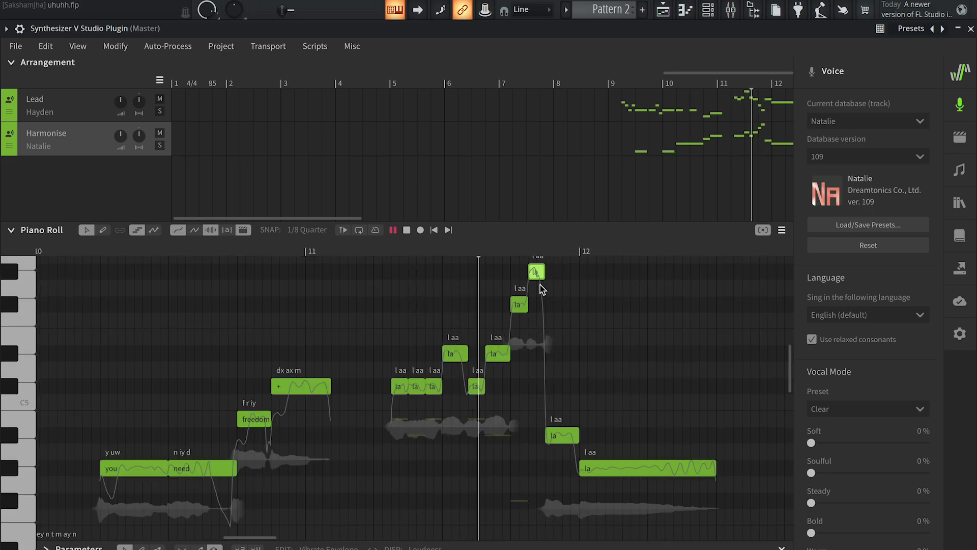
{"action": "scroll", "coordinate": [356, 289], "scroll_direction": "up", "scroll_amount": 2}
{"action": "key", "text": "Up"}
{"action": "key", "text": "Up"}
{"action": "key", "text": "Up"}
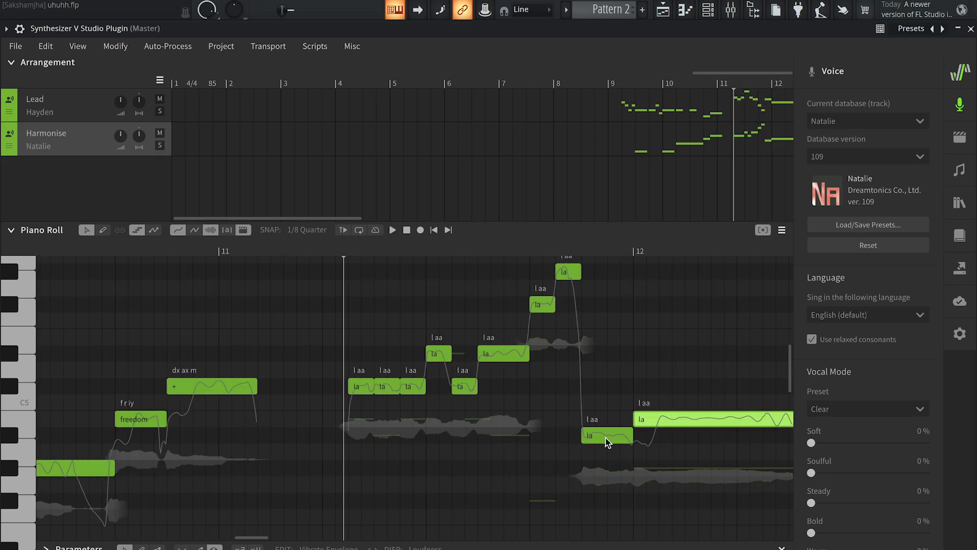
{"action": "scroll", "coordinate": [606, 438], "scroll_direction": "down", "scroll_amount": 3}
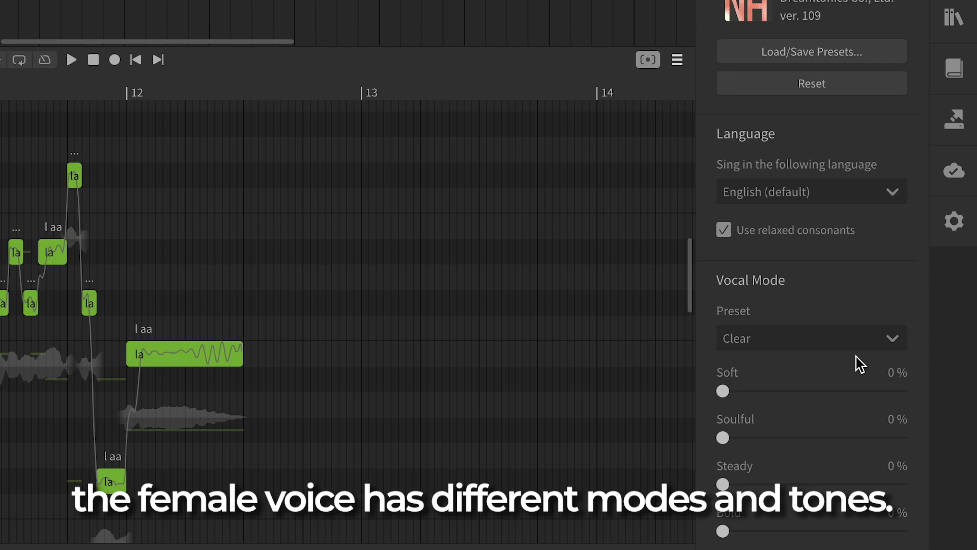
- Set the Harmonise voice's vocal mode preset to Soulful instead of Bold
{"action": "left_click", "coordinate": [847, 339]}
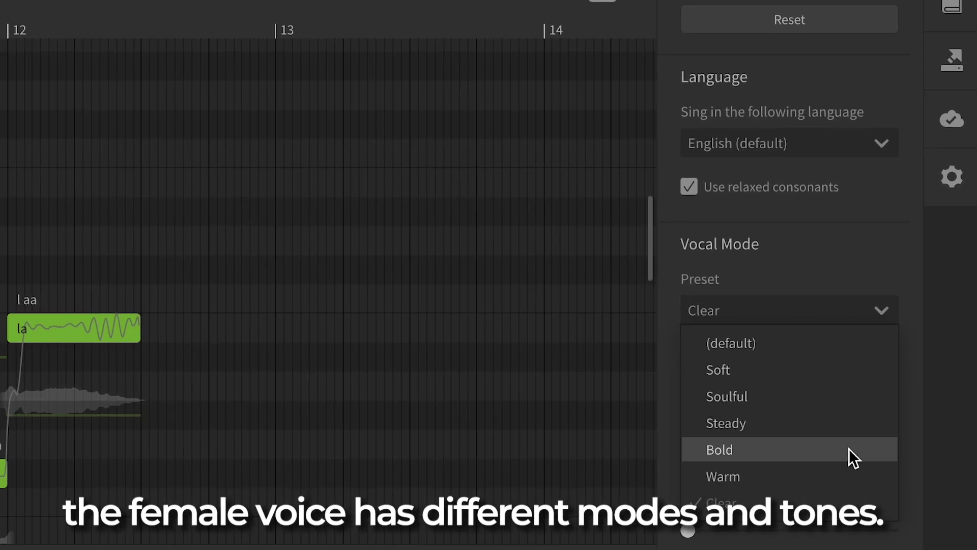
{"action": "left_click", "coordinate": [849, 449]}
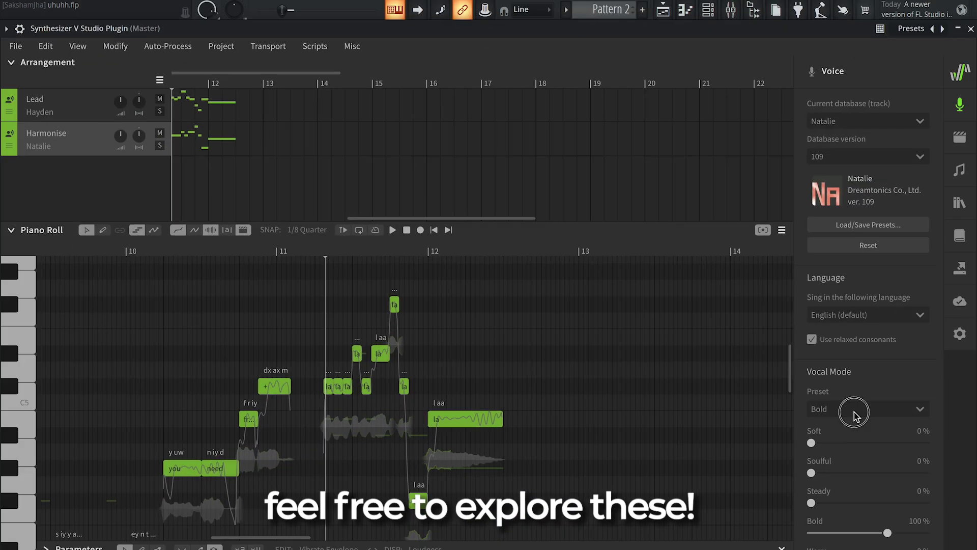
{"action": "left_click", "coordinate": [858, 408]}
{"action": "left_click", "coordinate": [859, 453]}
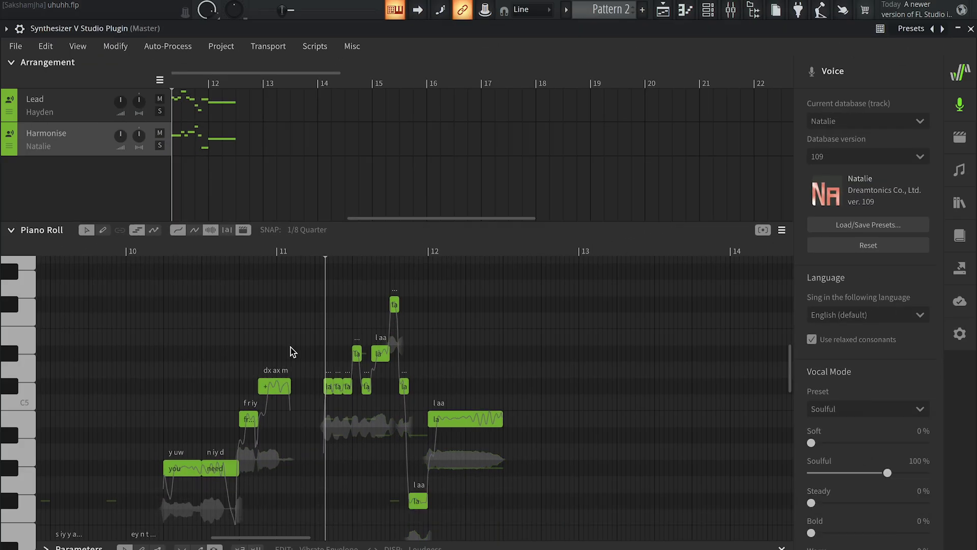
- Solo and play the Harmonise track, and blend in Bold at 20%
{"action": "key", "text": "space"}
{"action": "left_click", "coordinate": [160, 145]}
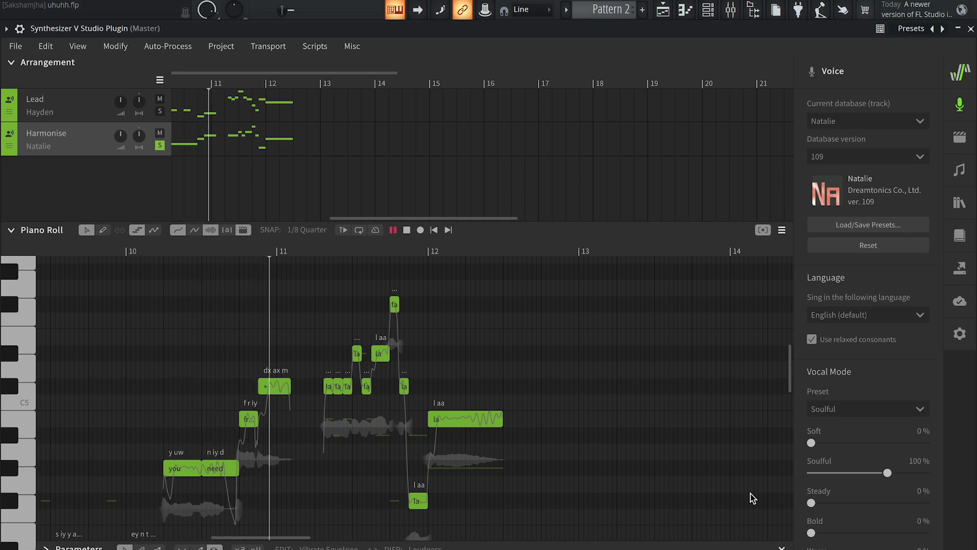
{"action": "scroll", "coordinate": [895, 459], "scroll_direction": "down", "scroll_amount": 3}
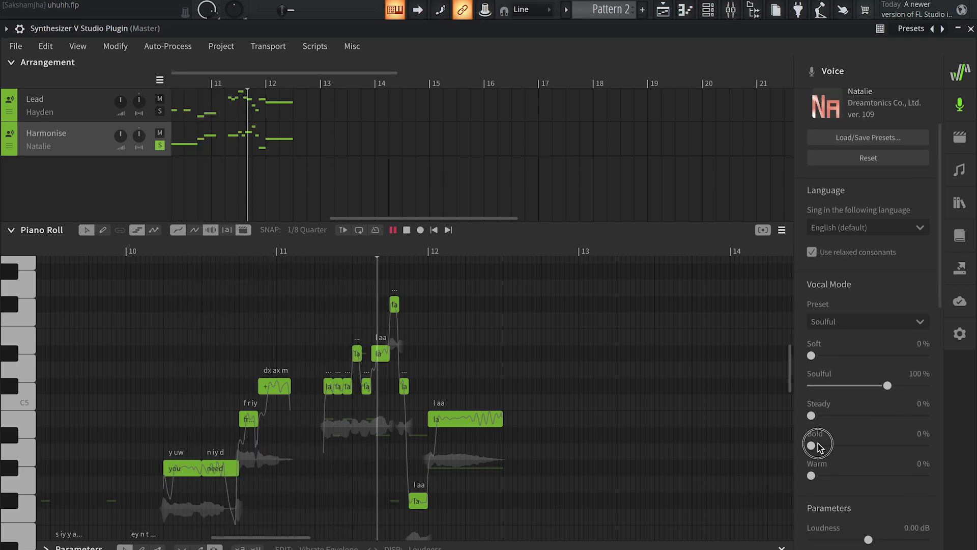
{"action": "left_click_drag", "start_coordinate": [818, 447], "coordinate": [828, 445]}
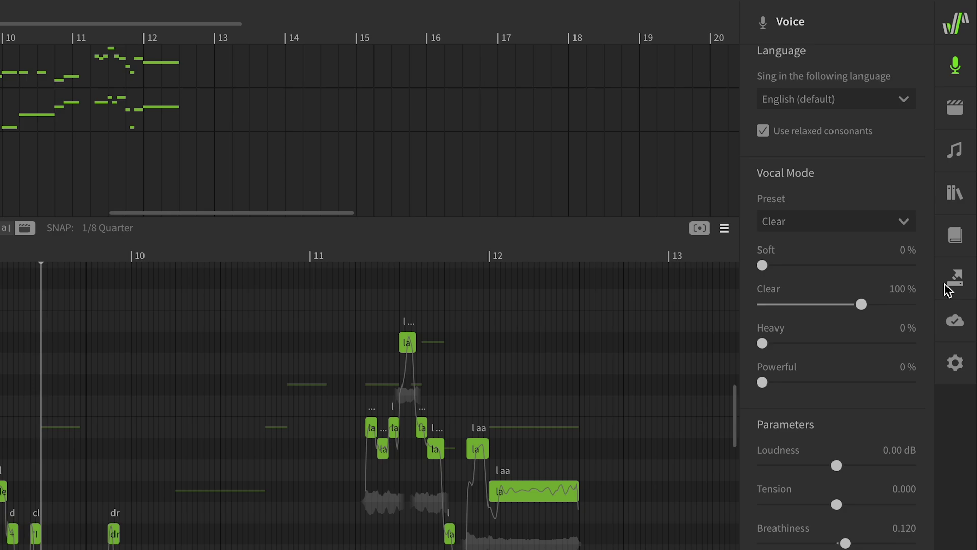
- Bring up the Render panel from the right sidebar
{"action": "left_click", "coordinate": [960, 268]}
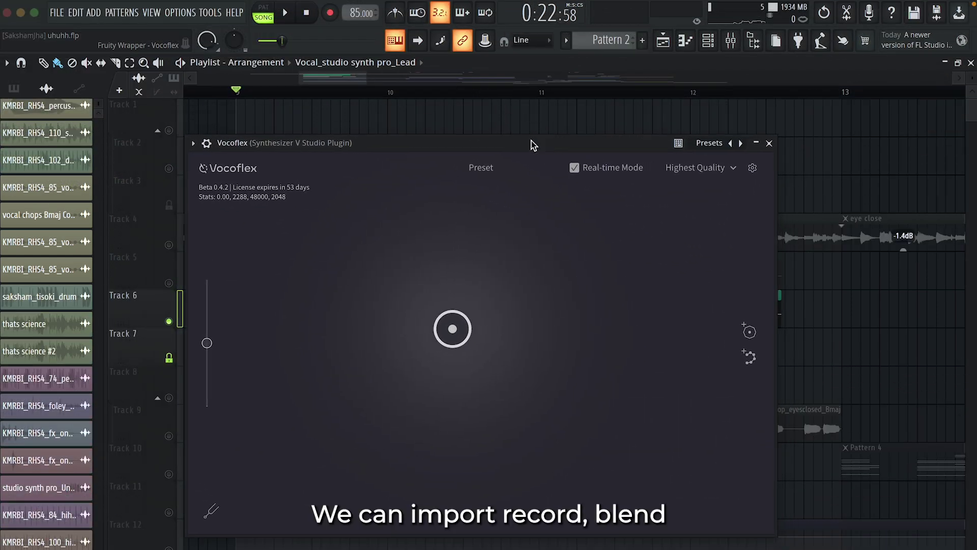
- Shift the Vocoflex morph point off centre and start generating a new voice
{"action": "left_click", "coordinate": [480, 168]}
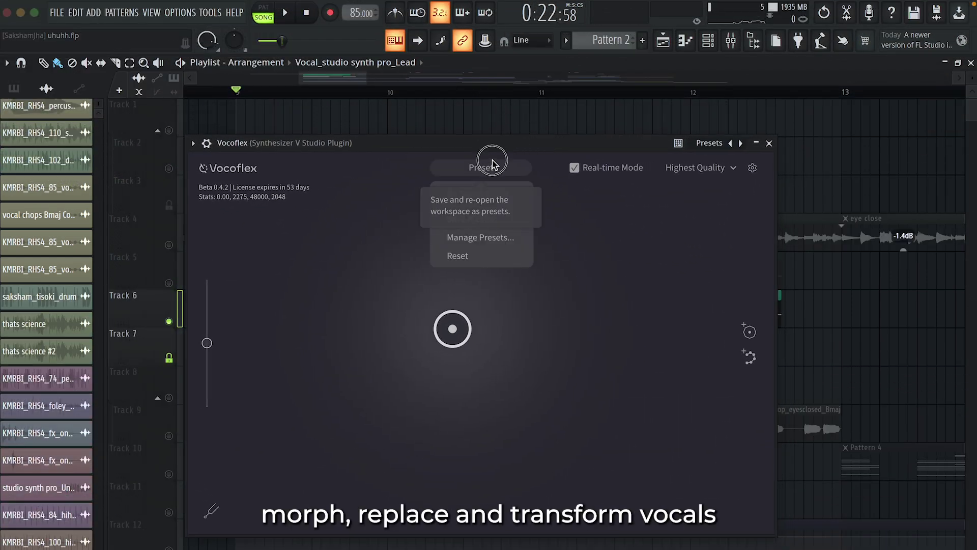
{"action": "left_click", "coordinate": [492, 163]}
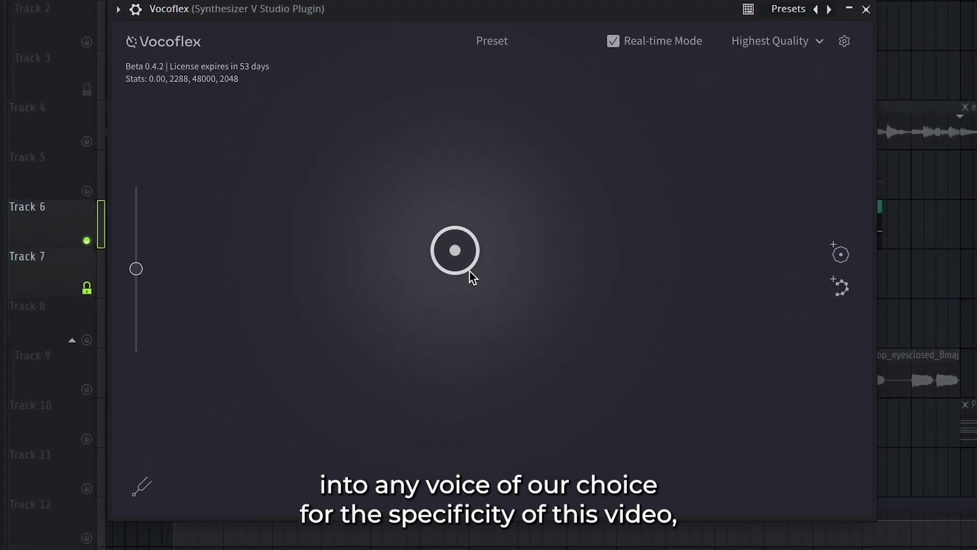
{"action": "left_click_drag", "start_coordinate": [470, 273], "coordinate": [528, 268]}
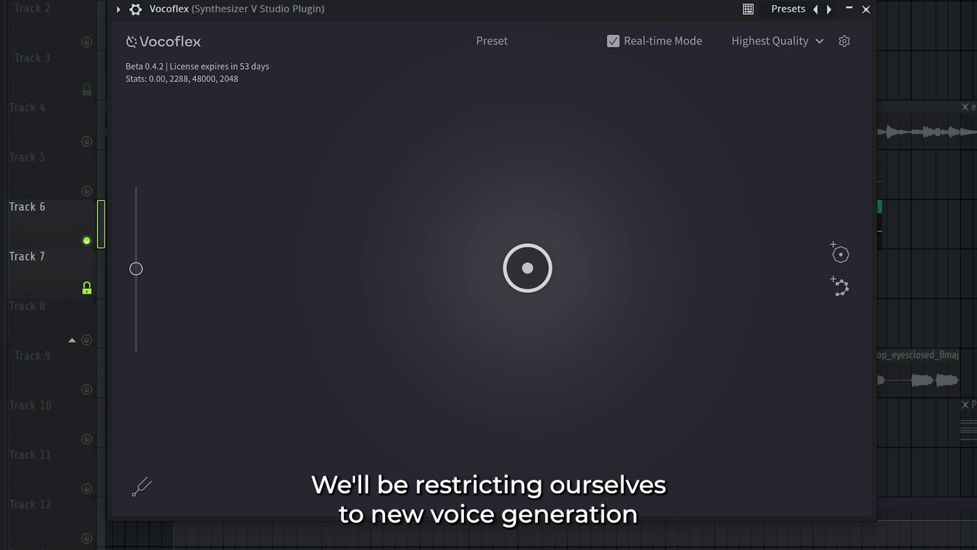
{"action": "left_click", "coordinate": [841, 257]}
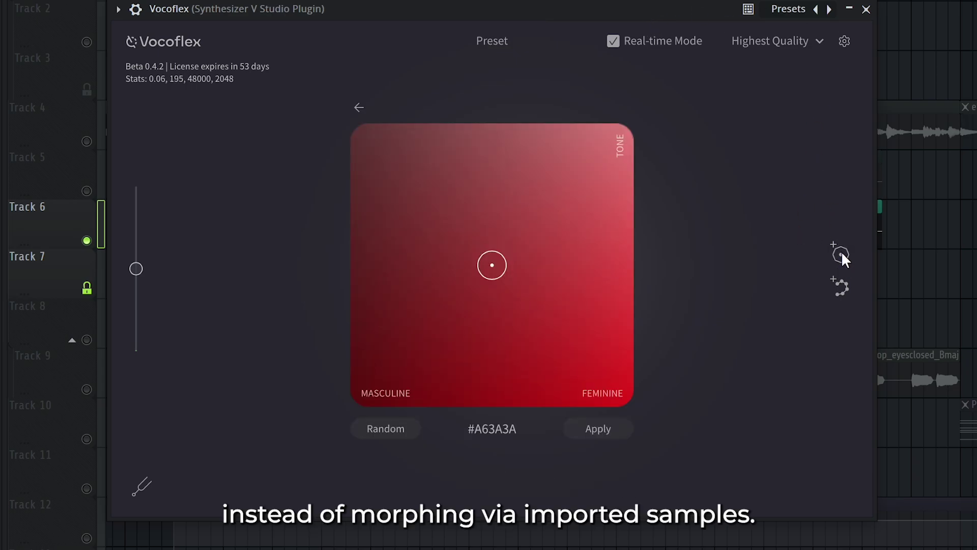
- Generate a random green voice, add #11775D to the map, and move the morph point away
{"action": "left_click", "coordinate": [406, 428]}
{"action": "left_click", "coordinate": [406, 428]}
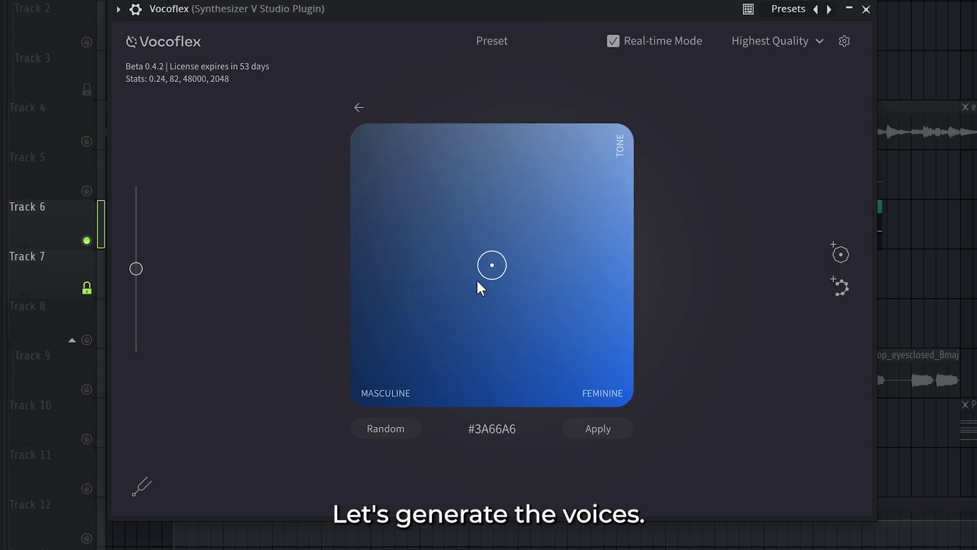
{"action": "left_click_drag", "start_coordinate": [467, 317], "coordinate": [416, 367]}
{"action": "left_click", "coordinate": [392, 432]}
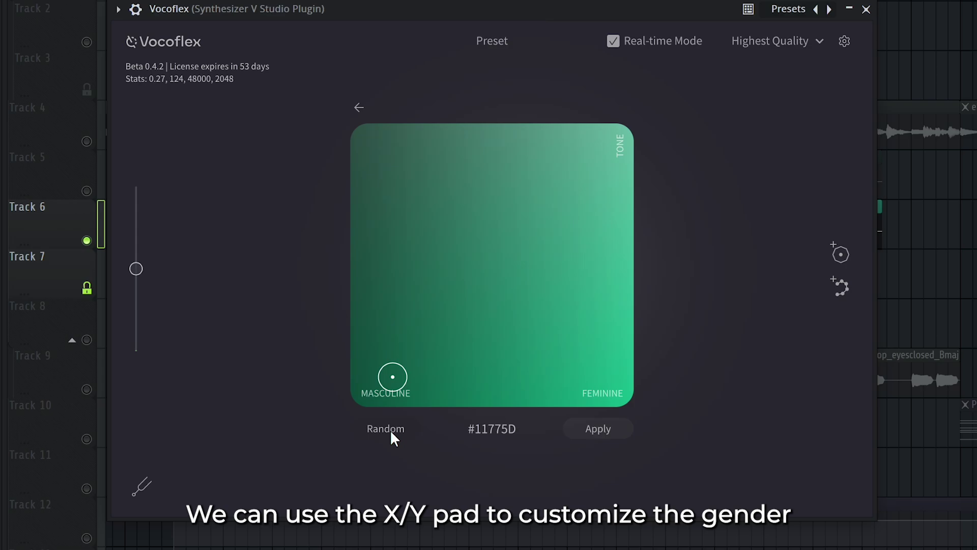
{"action": "left_click", "coordinate": [602, 428]}
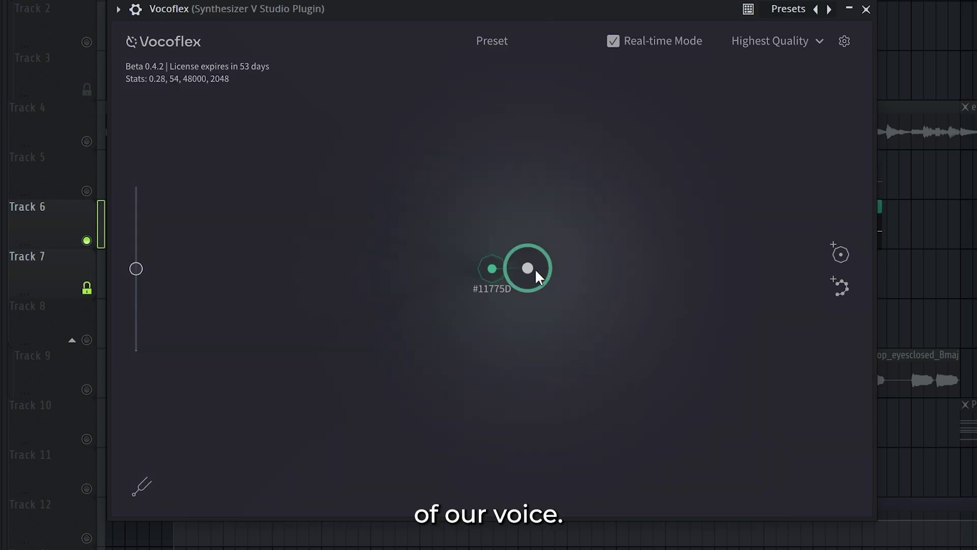
{"action": "left_click_drag", "start_coordinate": [529, 270], "coordinate": [411, 366]}
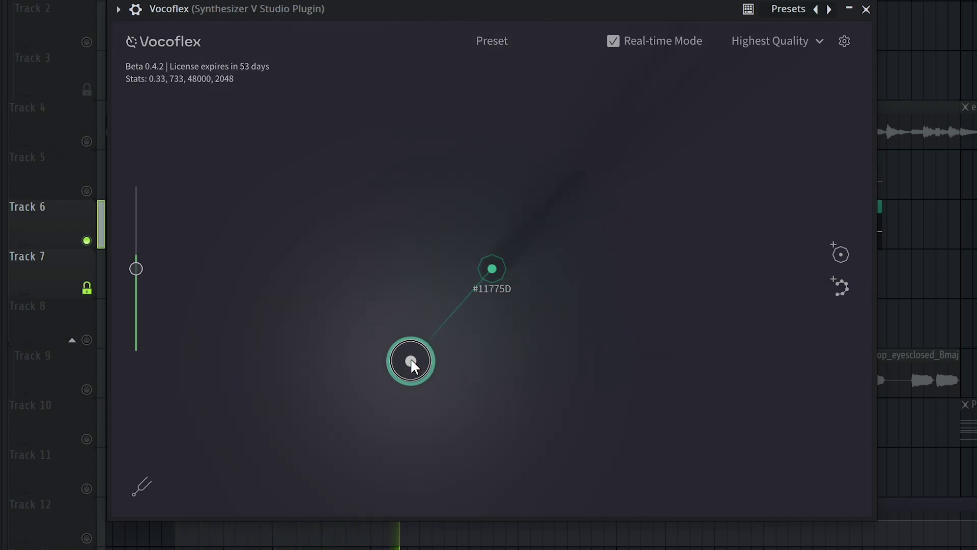
- Set real-time processing quality to Lowest Latency and move the morph point down-left
{"action": "left_click", "coordinate": [762, 51]}
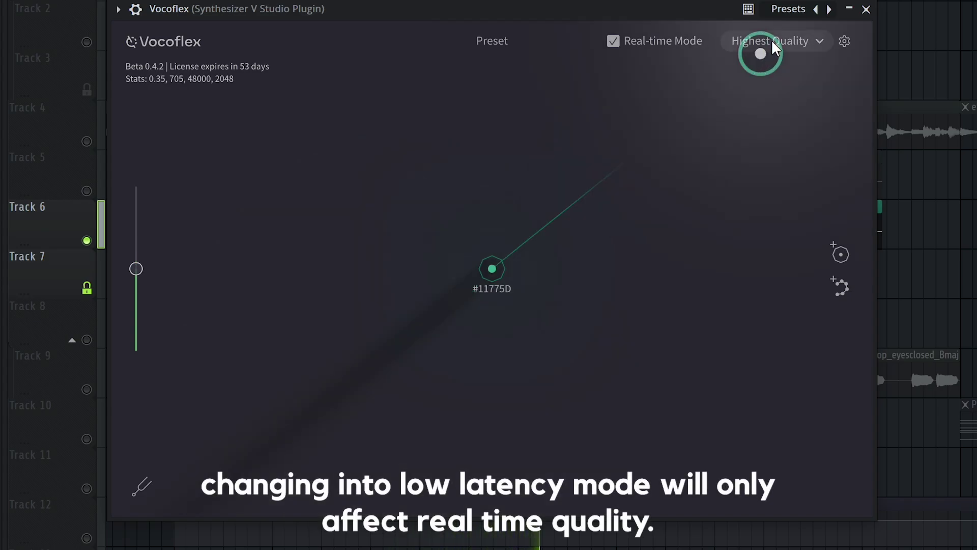
{"action": "left_click", "coordinate": [772, 40]}
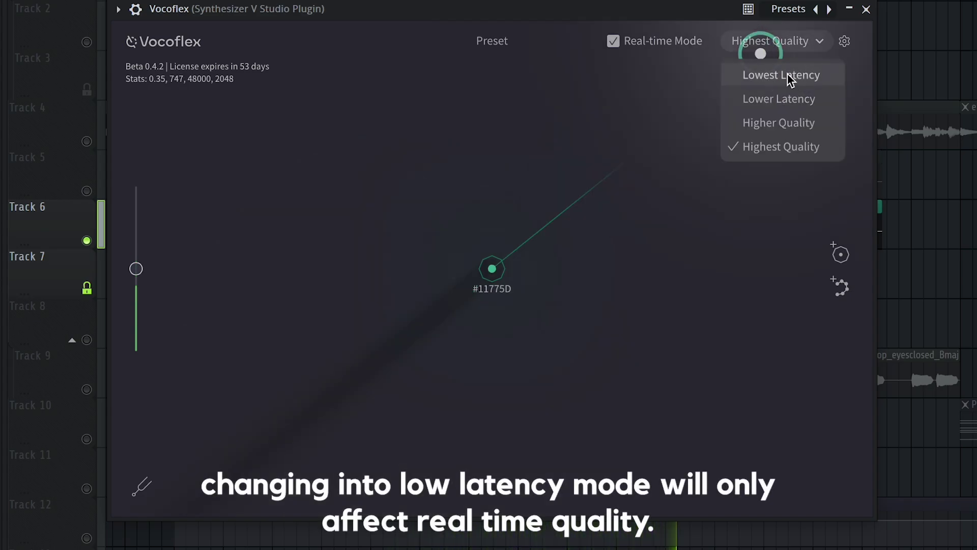
{"action": "left_click", "coordinate": [788, 75]}
{"action": "left_click_drag", "start_coordinate": [494, 275], "coordinate": [414, 375]}
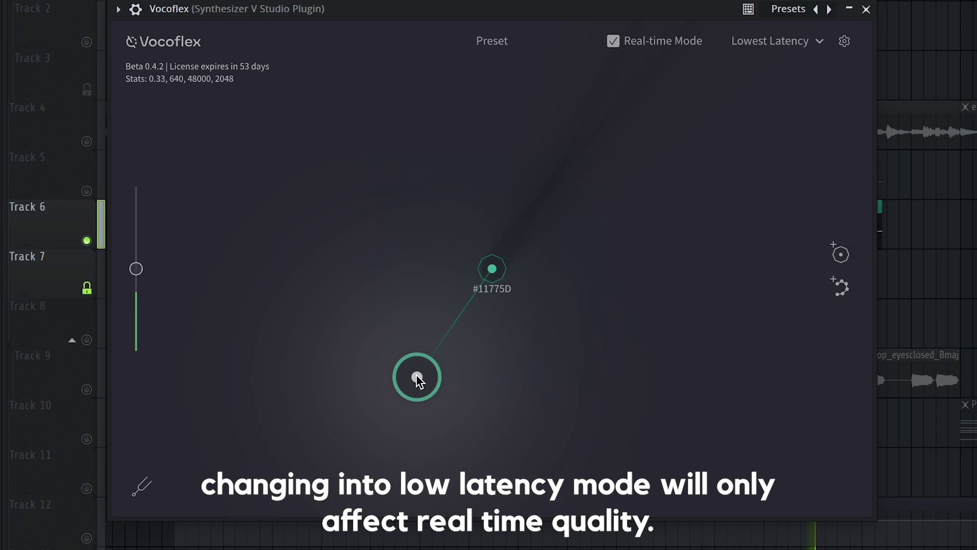
- Add a random blue #113677 voice and place the morph point beside it
{"action": "left_click", "coordinate": [840, 257]}
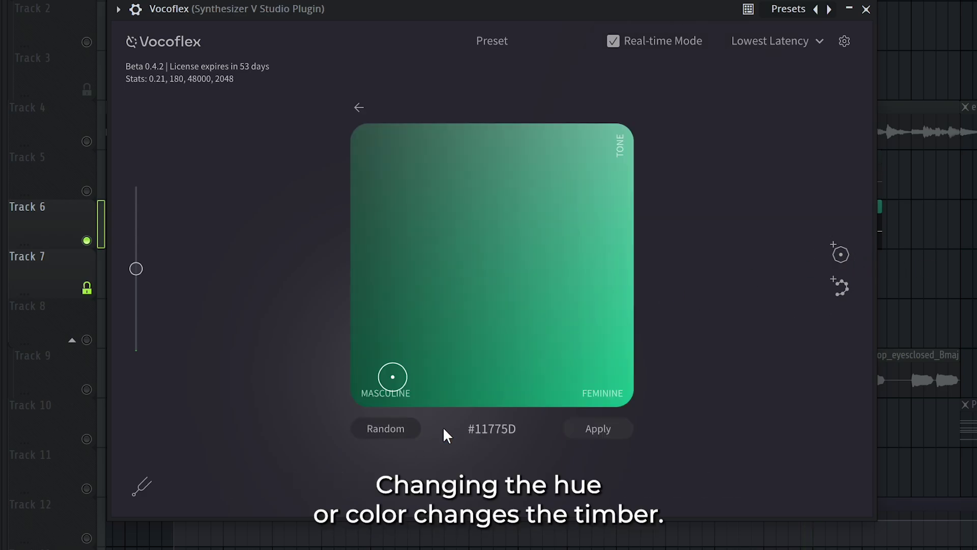
{"action": "left_click", "coordinate": [402, 432]}
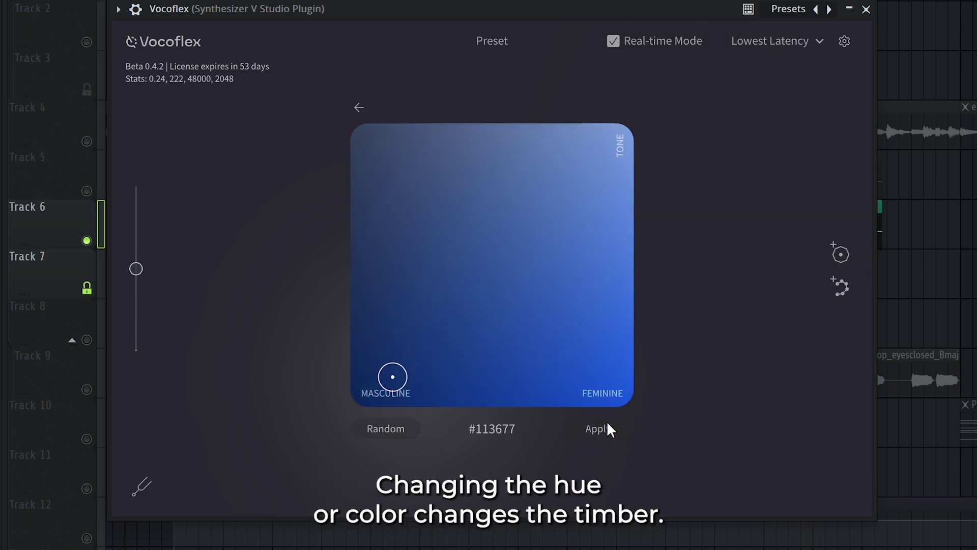
{"action": "left_click", "coordinate": [596, 429]}
{"action": "left_click_drag", "start_coordinate": [417, 378], "coordinate": [479, 257]}
- Add a pink #663049 voice and move the morph point toward it
{"action": "left_click", "coordinate": [843, 257]}
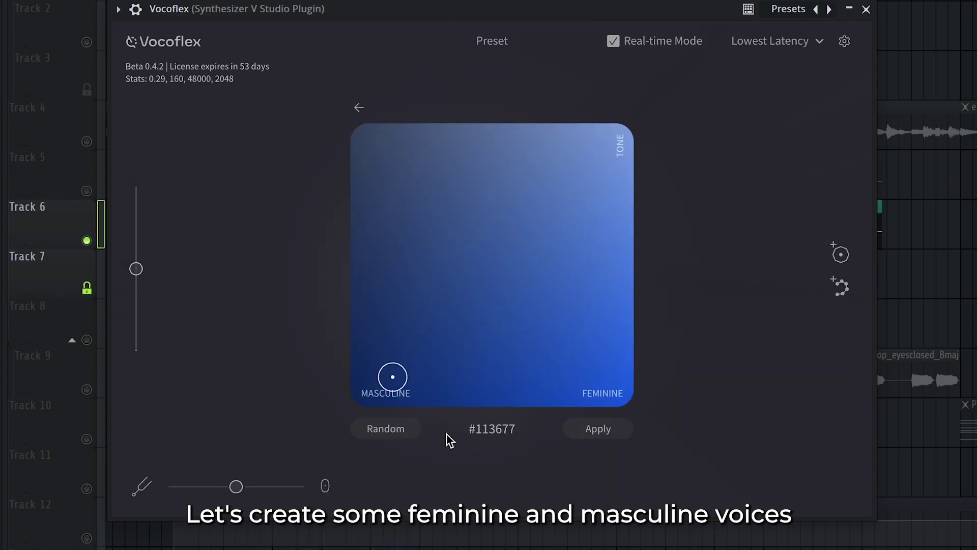
{"action": "left_click_drag", "start_coordinate": [539, 274], "coordinate": [602, 222]}
{"action": "left_click", "coordinate": [395, 429]}
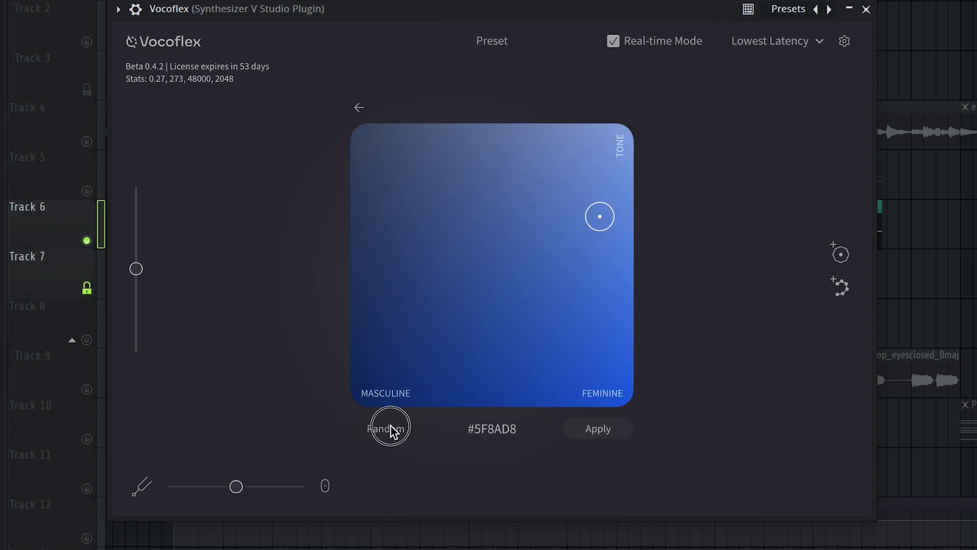
{"action": "left_click", "coordinate": [359, 187]}
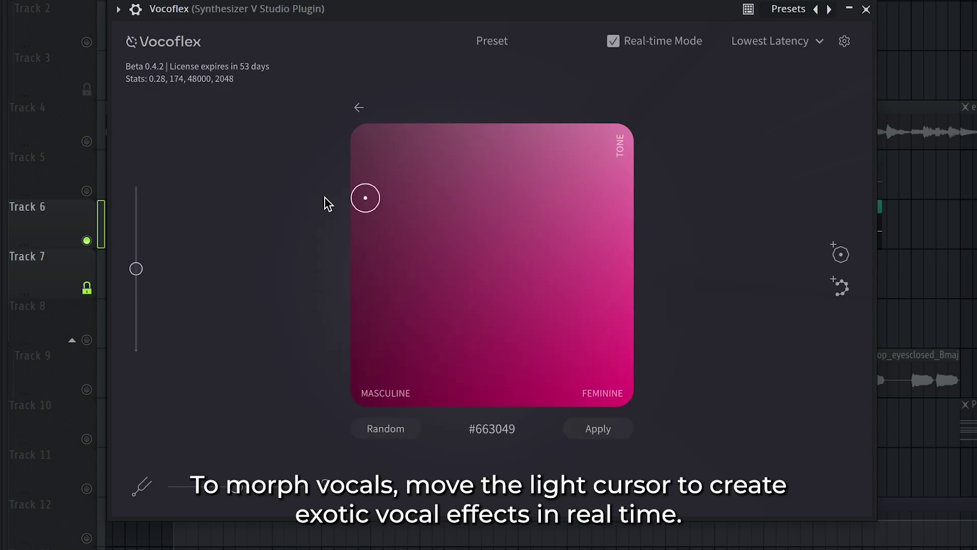
{"action": "left_click", "coordinate": [609, 430]}
{"action": "left_click_drag", "start_coordinate": [464, 279], "coordinate": [477, 379]}
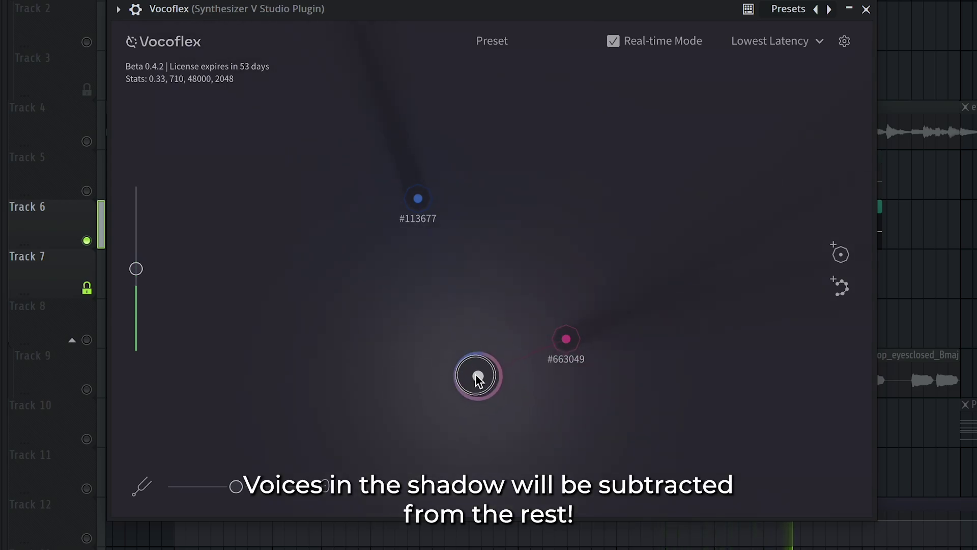
{"action": "left_click", "coordinate": [847, 258]}
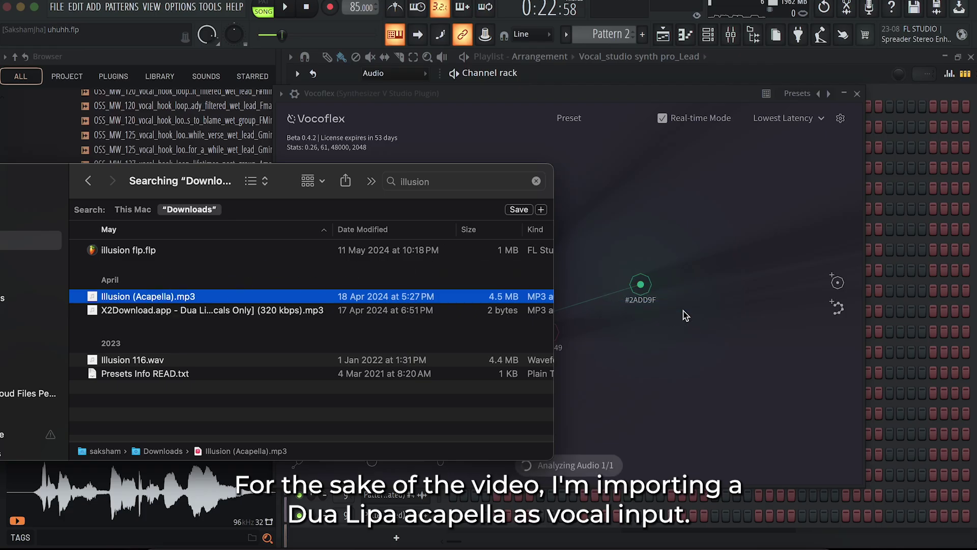
- Import the acapella into Vocoflex and slide the morph point along its analysed curve
{"action": "left_click_drag", "start_coordinate": [328, 280], "coordinate": [664, 254]}
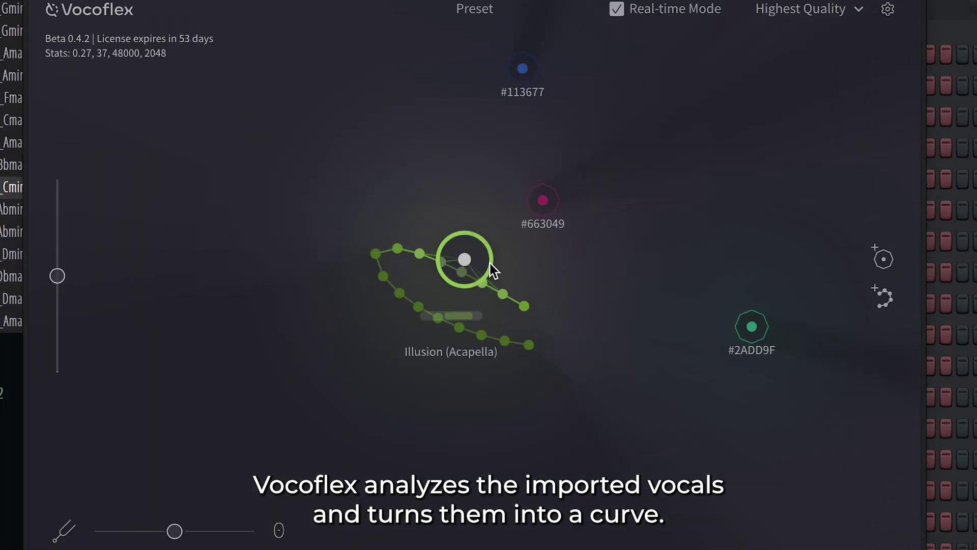
{"action": "left_click_drag", "start_coordinate": [471, 264], "coordinate": [466, 346]}
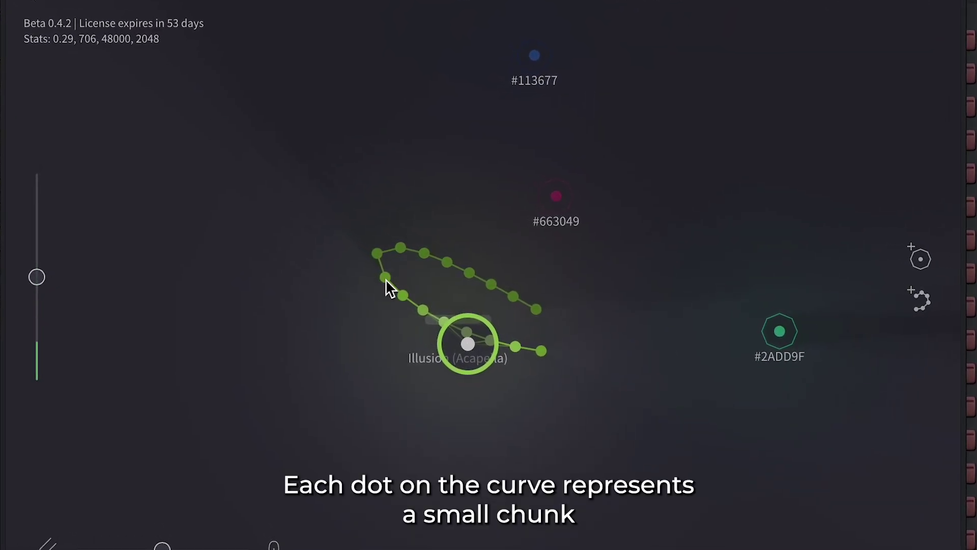
{"action": "left_click", "coordinate": [457, 326]}
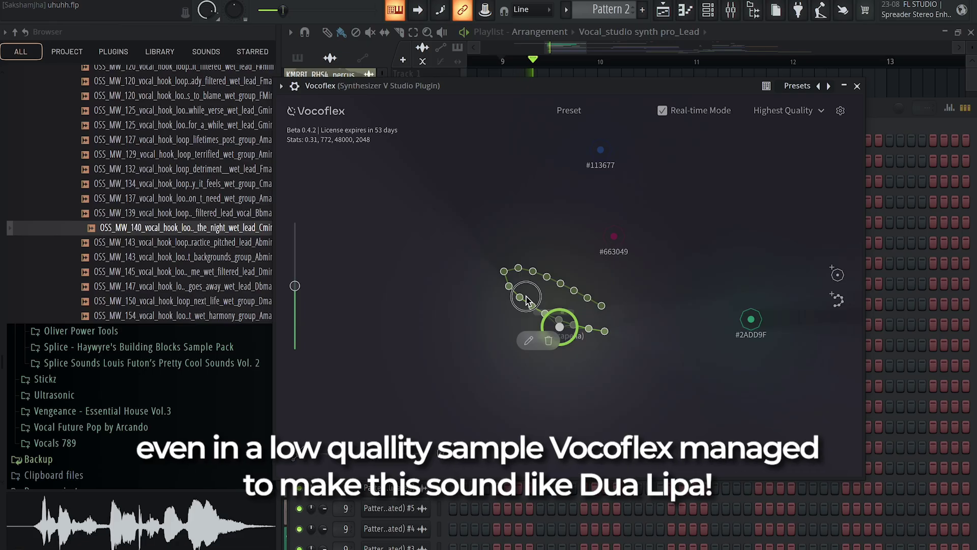
{"action": "left_click_drag", "start_coordinate": [557, 328], "coordinate": [687, 140]}
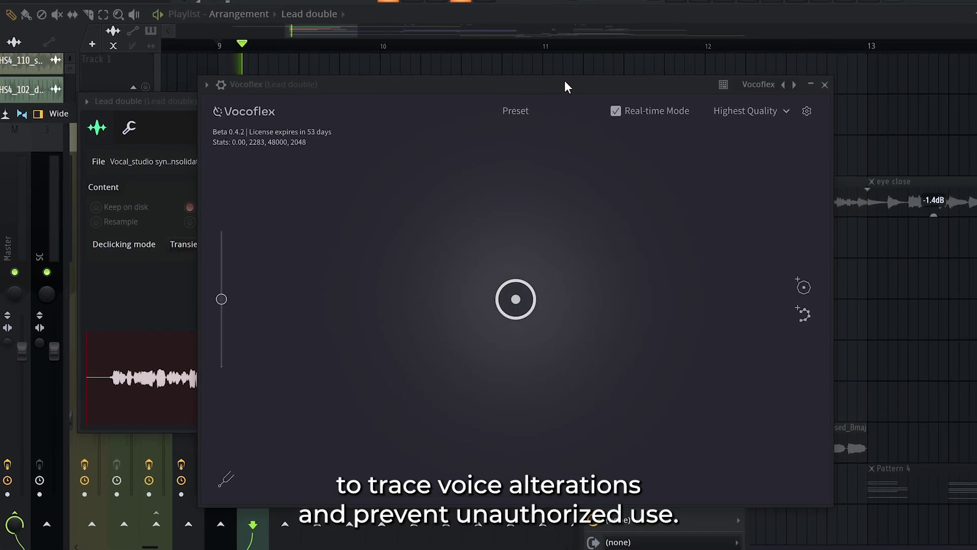
- Add a feminine-leaning #CB1AE0 voice to the Lead double's morph map
{"action": "left_click", "coordinate": [803, 287]}
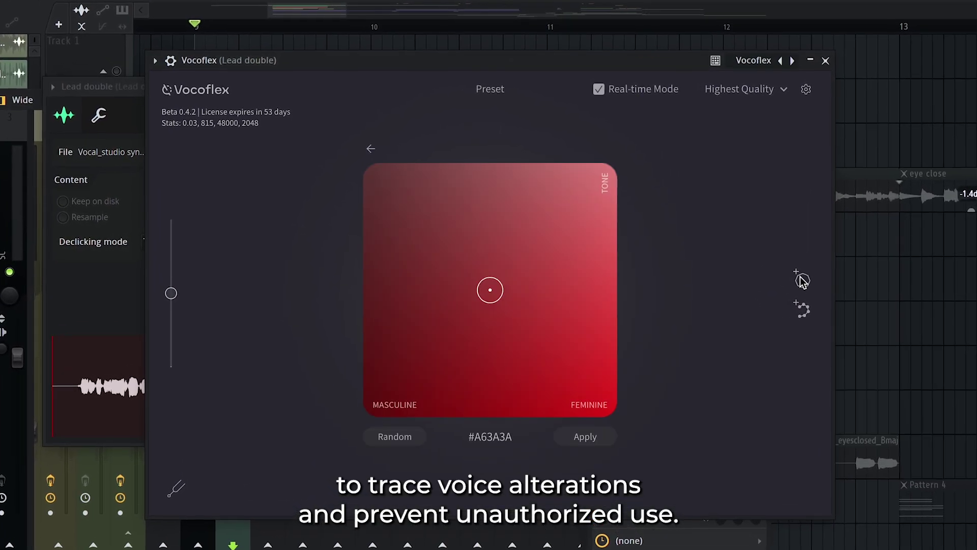
{"action": "left_click", "coordinate": [382, 441]}
{"action": "left_click_drag", "start_coordinate": [491, 291], "coordinate": [609, 410]}
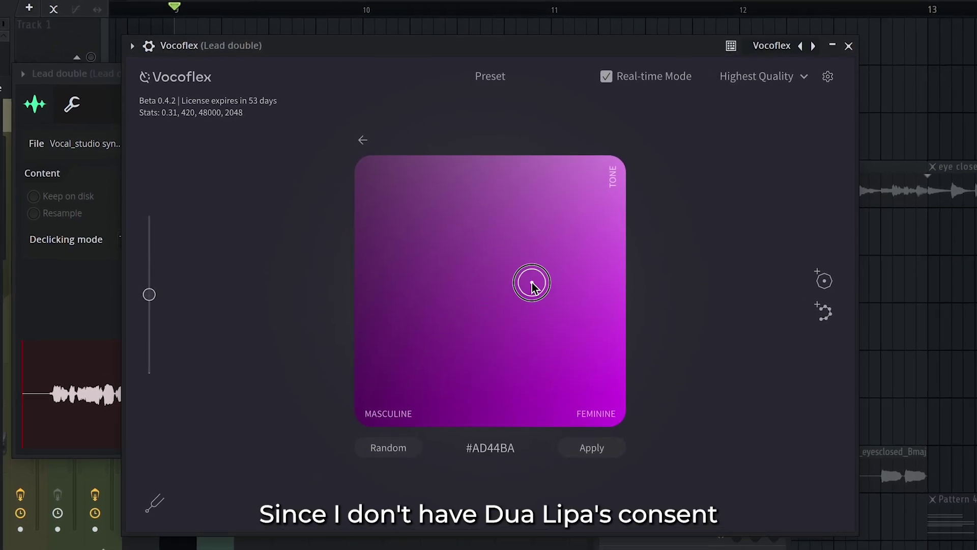
{"action": "left_click", "coordinate": [596, 448]}
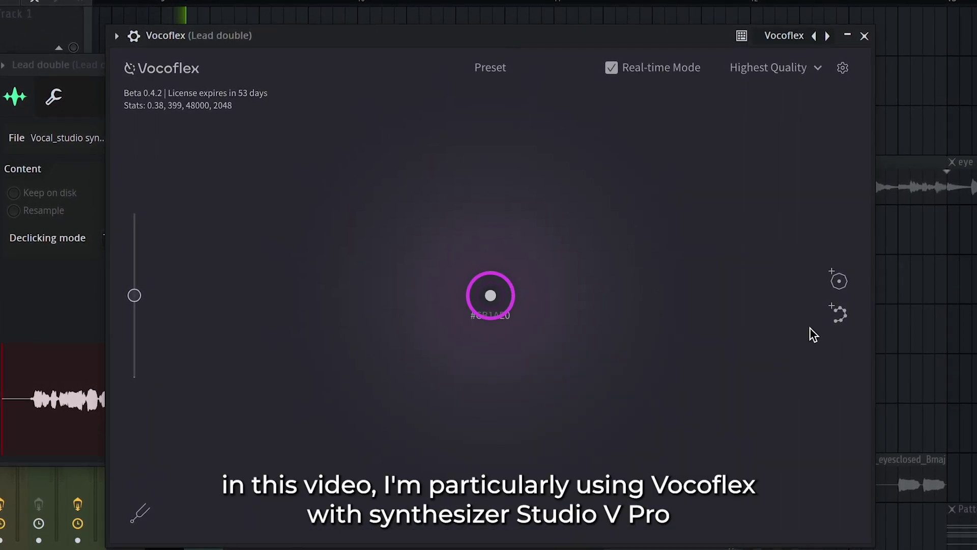
- Add a higher, feminine #B75A6F voice and move the morph point up-right
{"action": "left_click", "coordinate": [833, 287]}
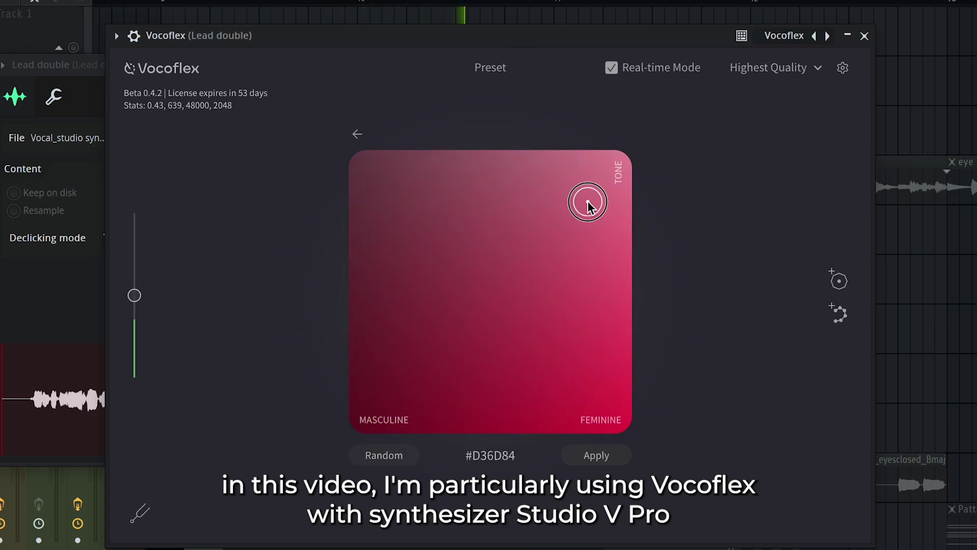
{"action": "left_click_drag", "start_coordinate": [588, 203], "coordinate": [603, 259]}
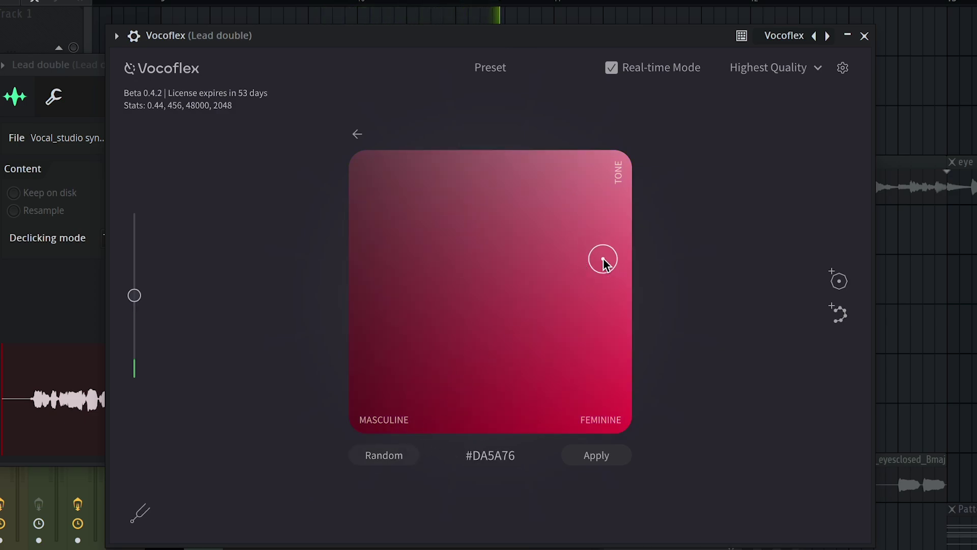
{"action": "left_click", "coordinate": [605, 453]}
{"action": "left_click_drag", "start_coordinate": [493, 307], "coordinate": [655, 173]}
- Add a random #33126C voice and position the morph point to blend all three
{"action": "left_click", "coordinate": [835, 280]}
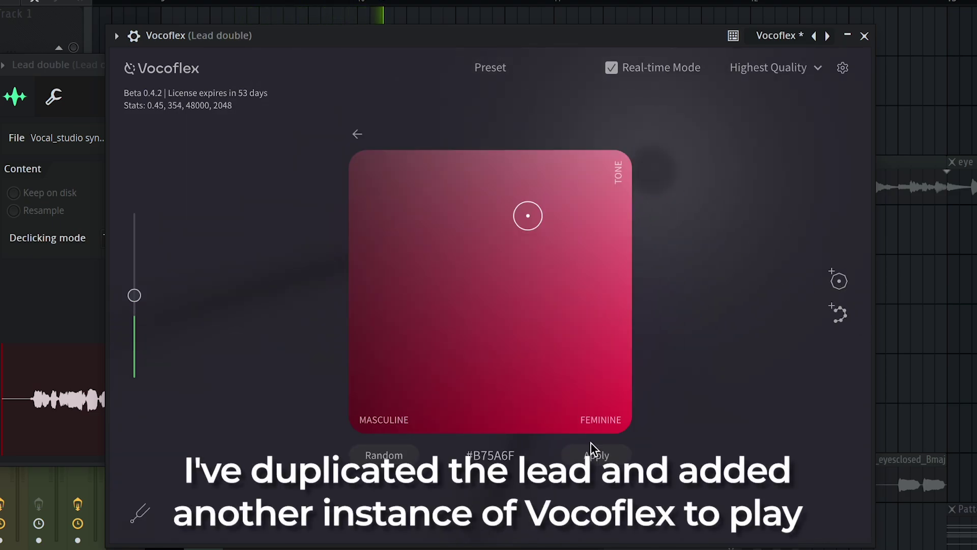
{"action": "left_click", "coordinate": [391, 453]}
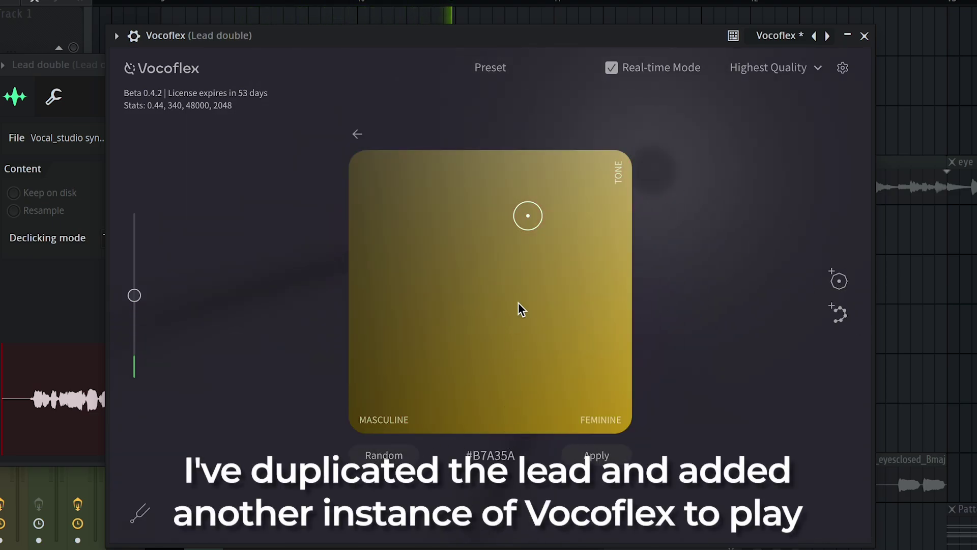
{"action": "left_click", "coordinate": [389, 456]}
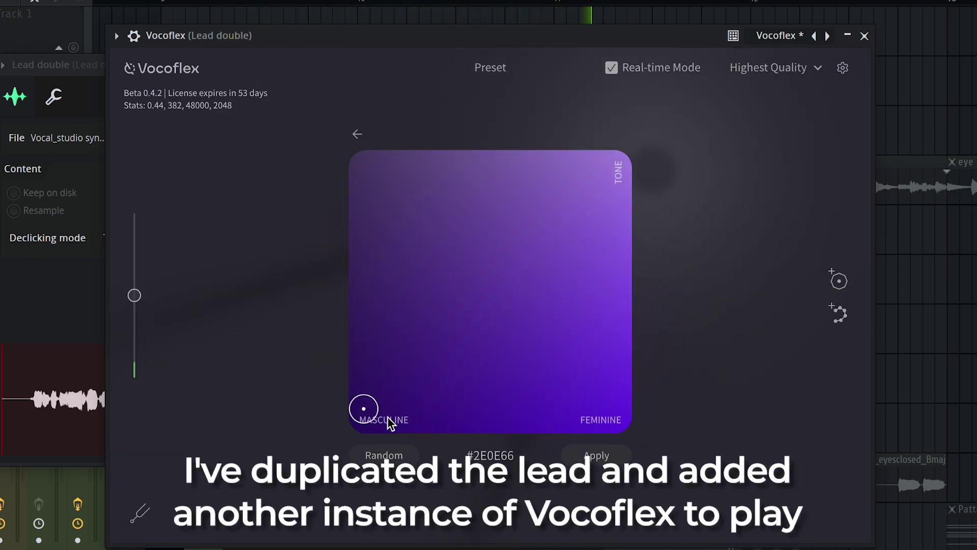
{"action": "left_click", "coordinate": [581, 453]}
{"action": "left_click_drag", "start_coordinate": [435, 402], "coordinate": [613, 199]}
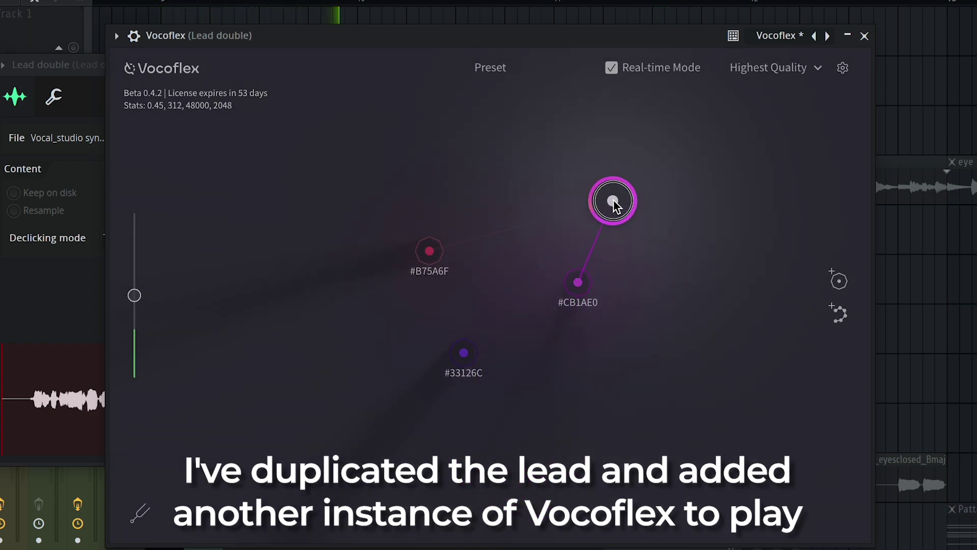
{"action": "left_click_drag", "start_coordinate": [605, 247], "coordinate": [539, 437]}
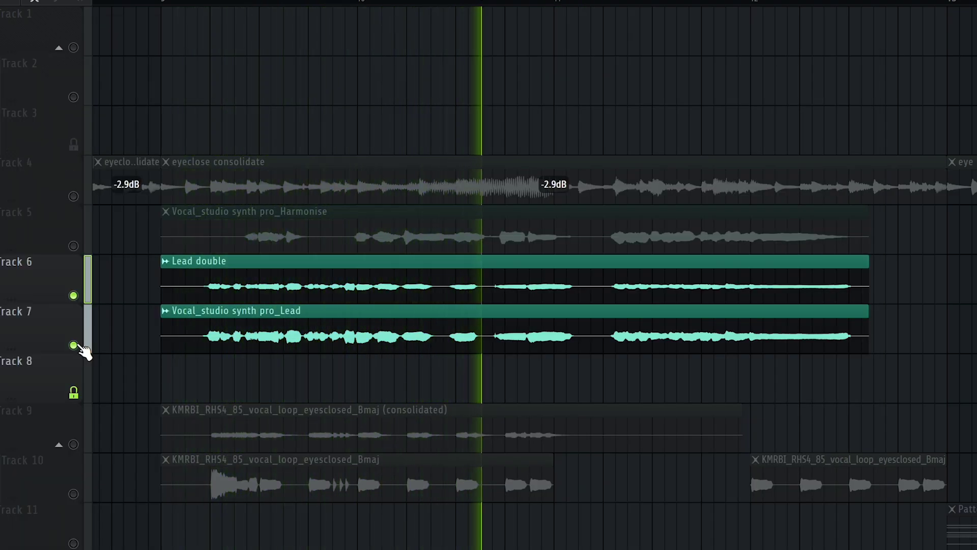
- In the mixer's Vocoflex, audition the blend on #2ADD9F and toward Illusion (Acapella), then close
{"action": "key", "text": "F9"}
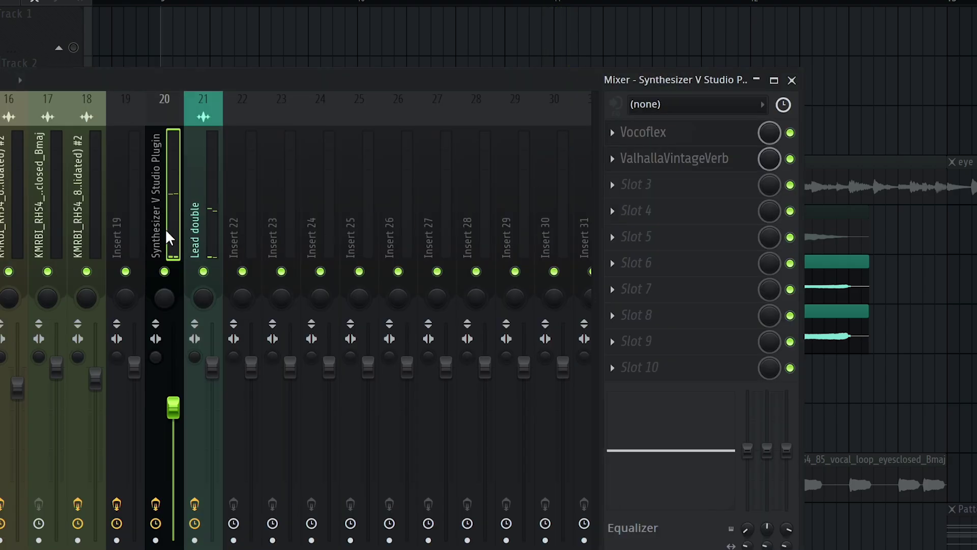
{"action": "left_click", "coordinate": [629, 144]}
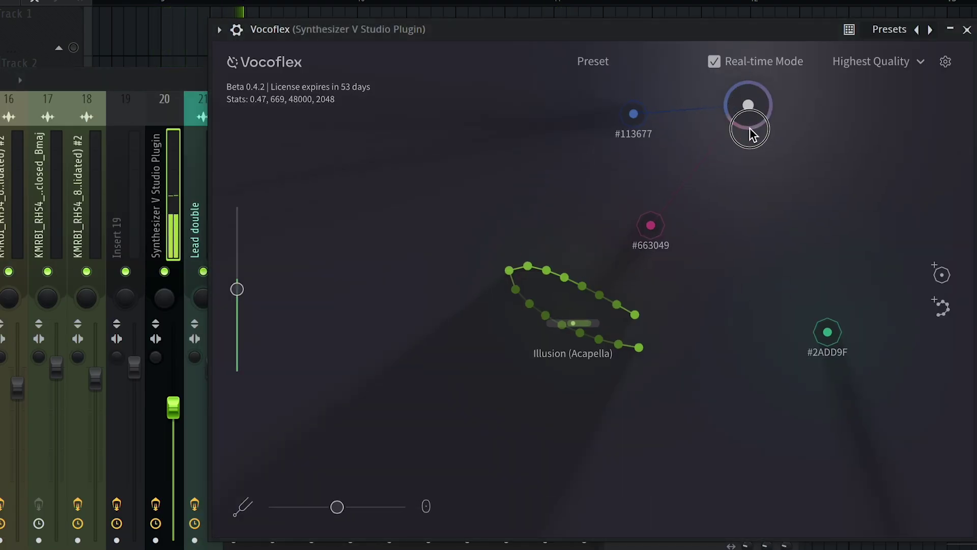
{"action": "left_click_drag", "start_coordinate": [750, 128], "coordinate": [799, 279]}
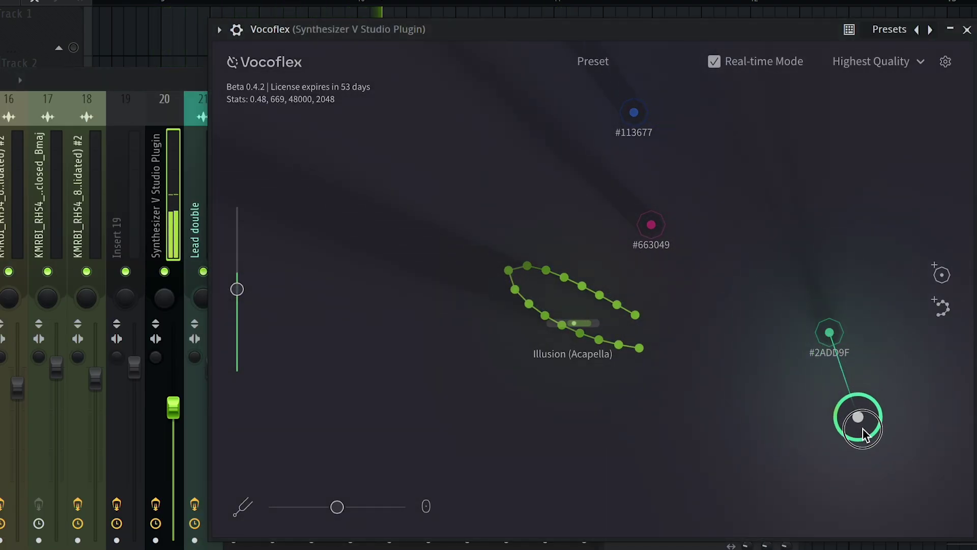
{"action": "left_click_drag", "start_coordinate": [864, 433], "coordinate": [651, 75]}
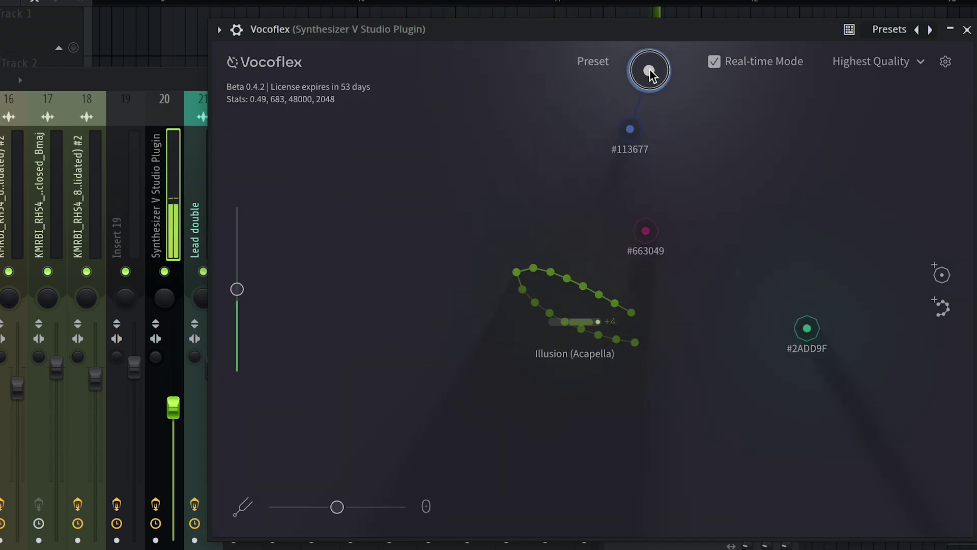
{"action": "left_click", "coordinate": [967, 30]}
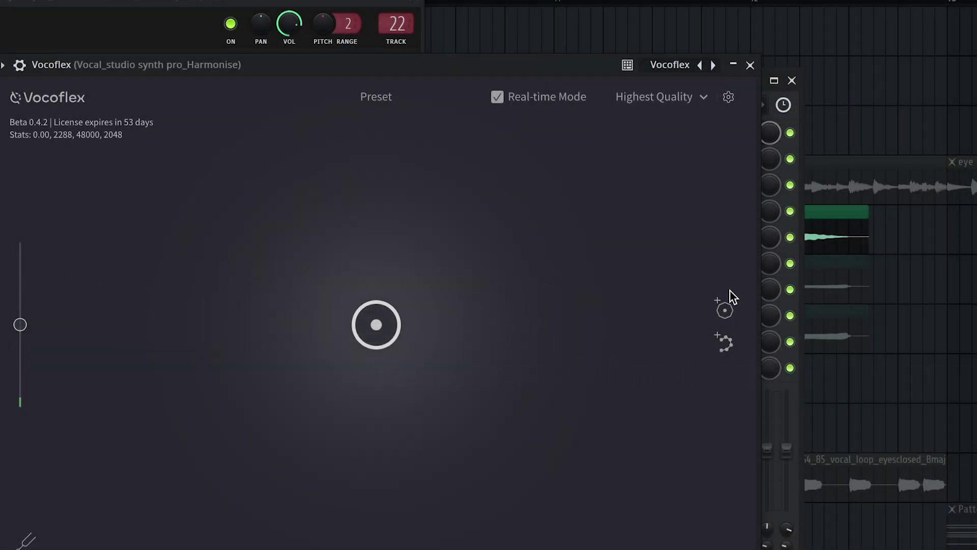
- Add red and green voices to Harmonise's Vocoflex and set the blend between them
{"action": "left_click", "coordinate": [725, 308]}
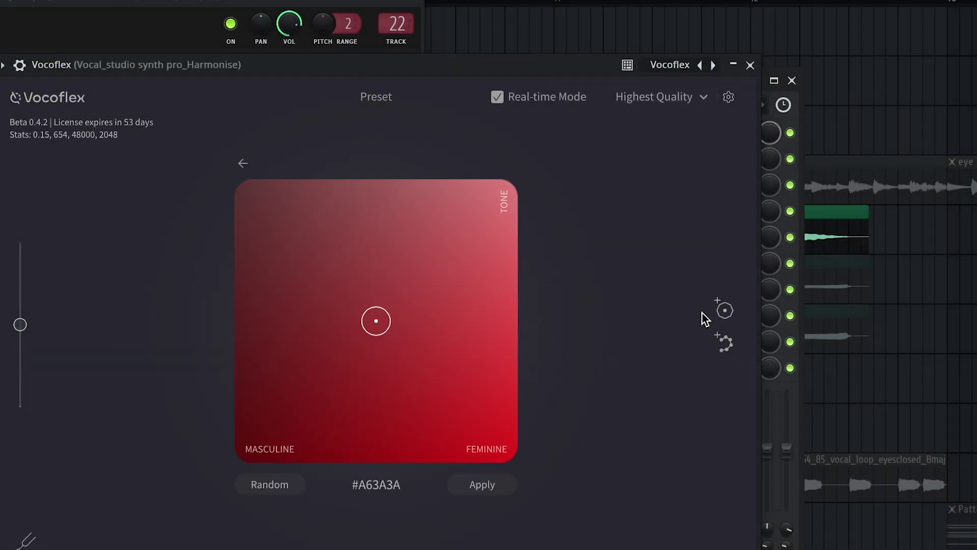
{"action": "left_click", "coordinate": [490, 486]}
{"action": "left_click", "coordinate": [727, 312]}
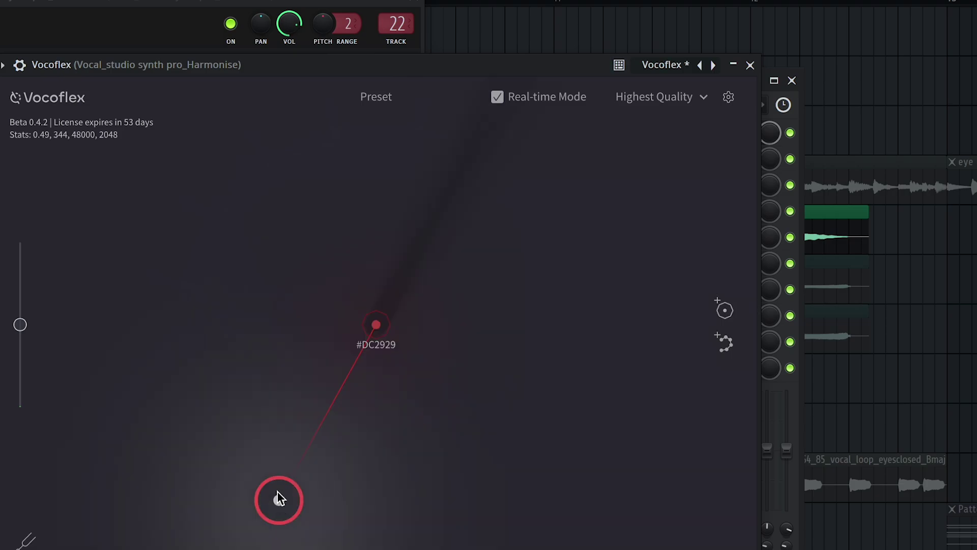
{"action": "left_click", "coordinate": [280, 496]}
{"action": "left_click", "coordinate": [284, 490]}
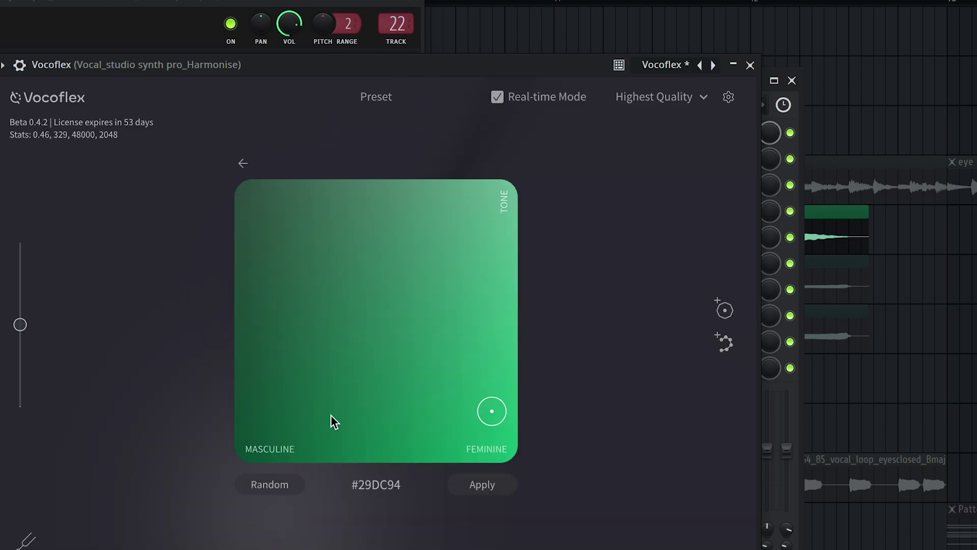
{"action": "left_click", "coordinate": [220, 359]}
{"action": "left_click_drag", "start_coordinate": [277, 499], "coordinate": [368, 312]}
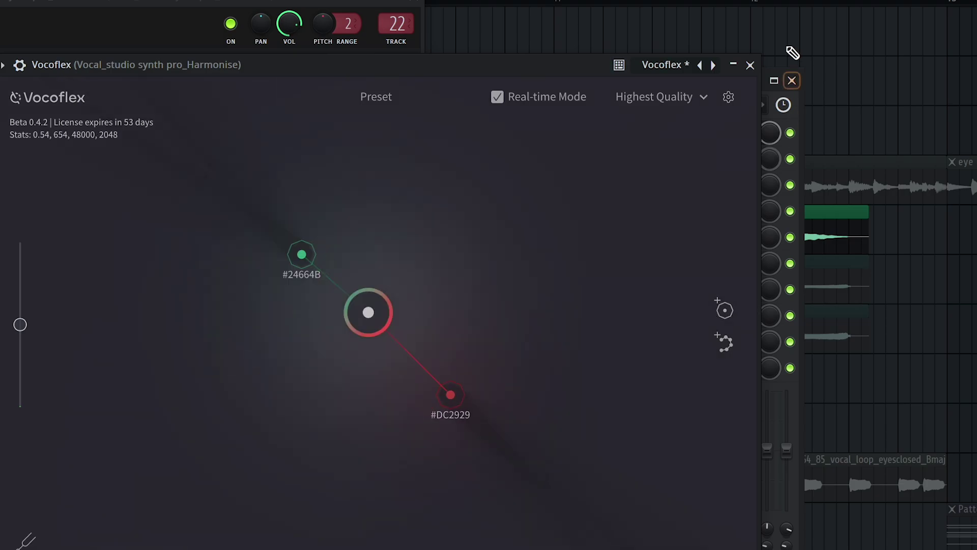
{"action": "left_click", "coordinate": [750, 65]}
- Reopen Harmonise's Vocoflex, shift the blend toward the purple and red voices, and close it
{"action": "left_click", "coordinate": [418, 7]}
{"action": "left_click", "coordinate": [643, 132]}
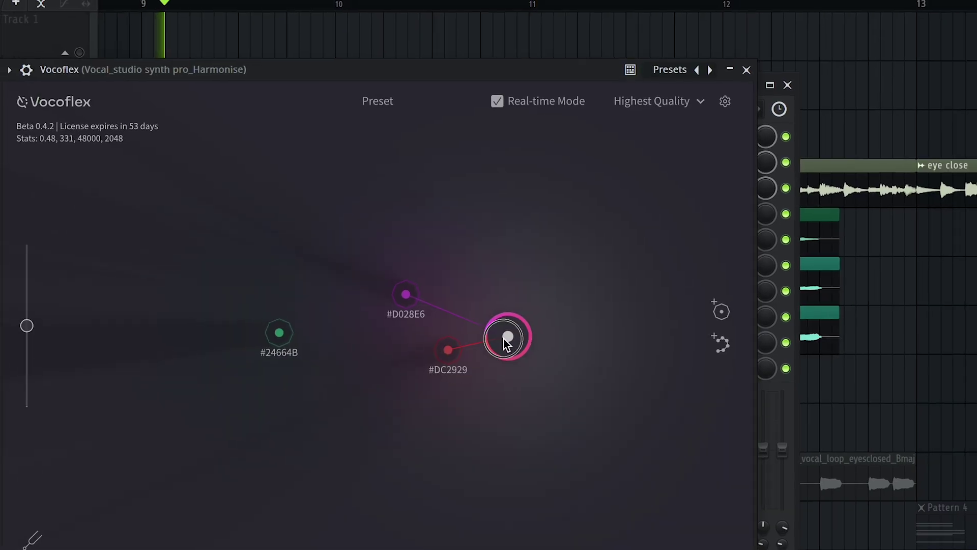
{"action": "left_click_drag", "start_coordinate": [503, 338], "coordinate": [501, 200]}
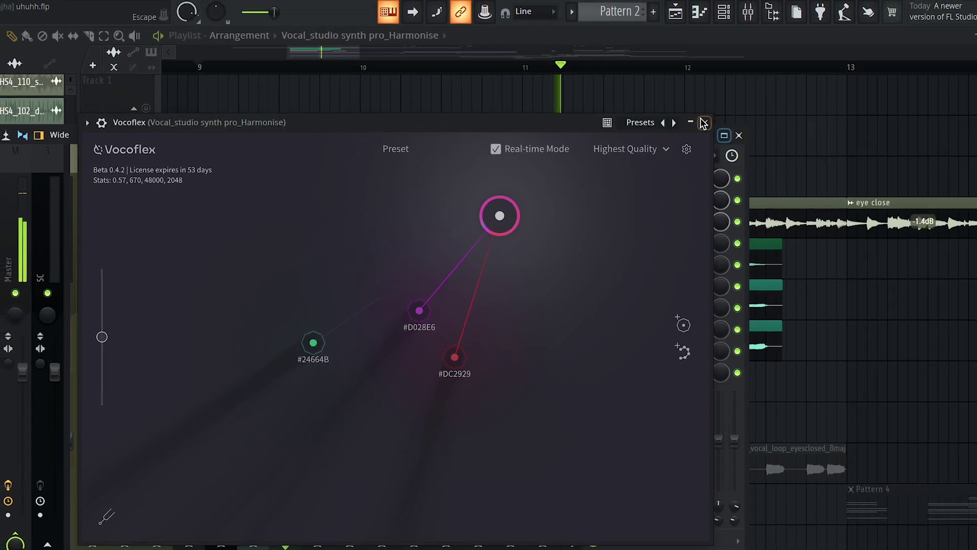
{"action": "left_click", "coordinate": [711, 114]}
{"action": "left_click", "coordinate": [707, 27]}
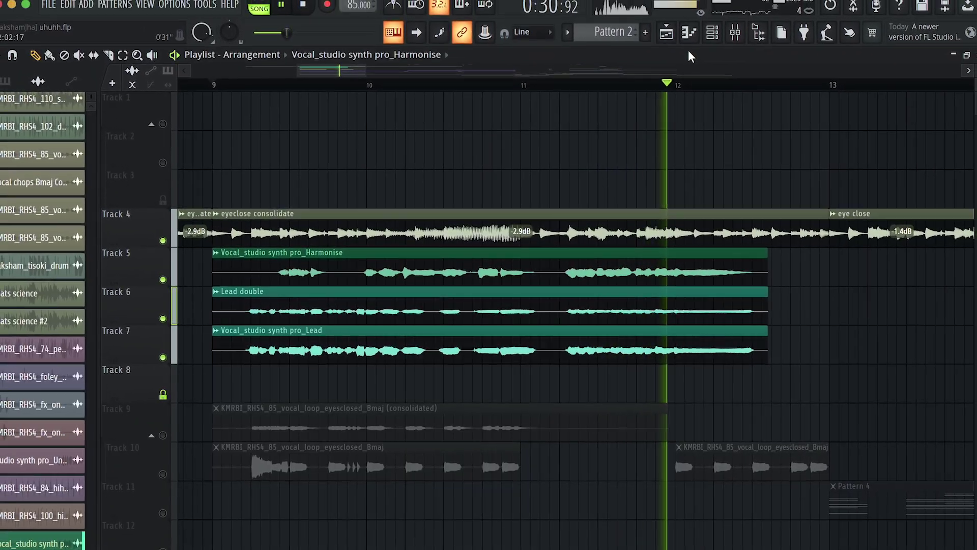
- Copy the Harmonise, Lead double and Lead clips further right to around bars 19–20
{"action": "scroll", "coordinate": [759, 222], "scroll_direction": "down", "scroll_amount": 5}
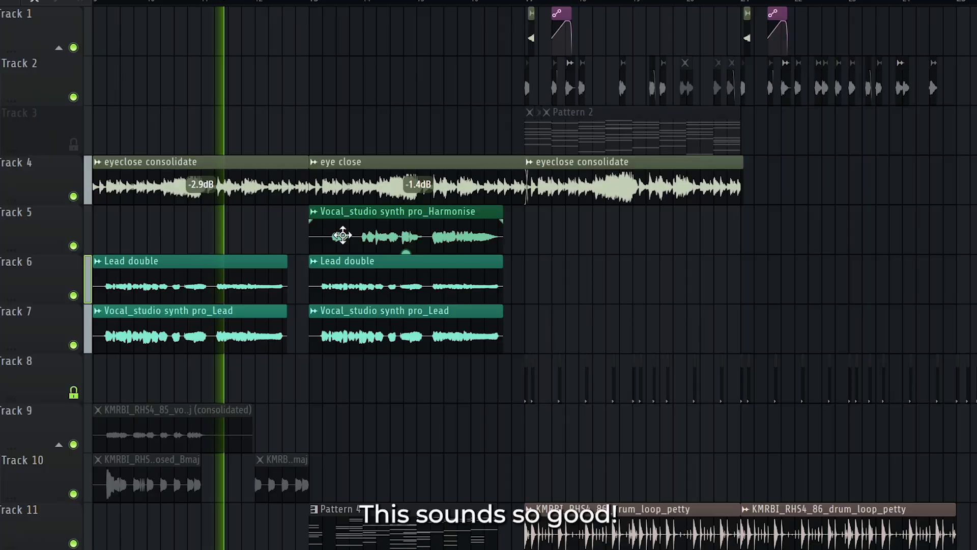
{"action": "left_click_drag", "start_coordinate": [342, 235], "coordinate": [640, 237]}
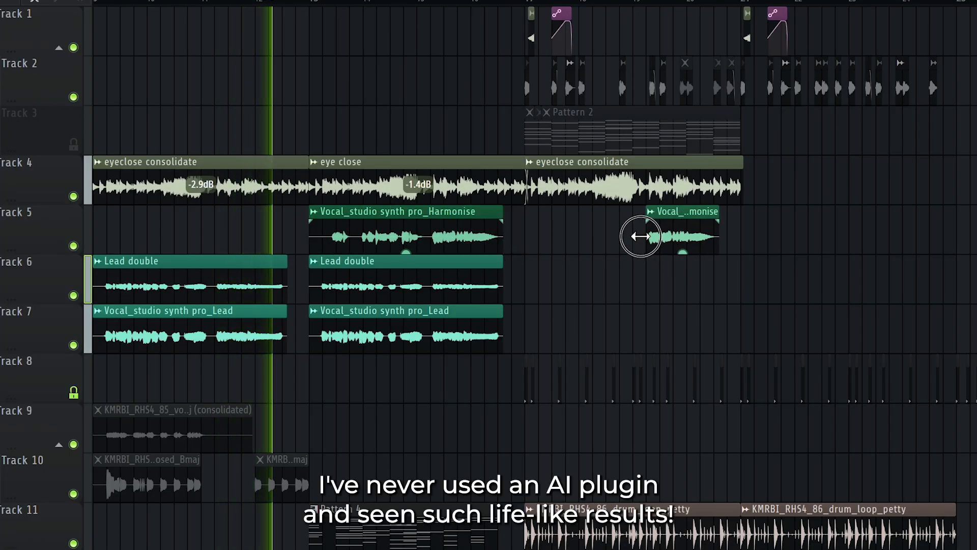
{"action": "left_click_drag", "start_coordinate": [413, 400], "coordinate": [599, 277]}
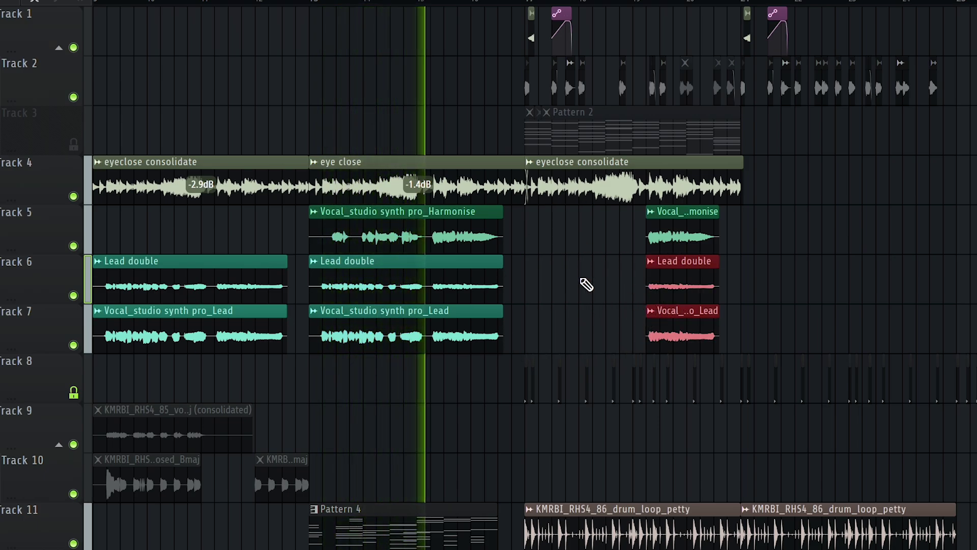
{"action": "scroll", "coordinate": [584, 285], "scroll_direction": "down", "scroll_amount": 5}
{"action": "scroll", "coordinate": [585, 287], "scroll_direction": "up", "scroll_amount": 5}
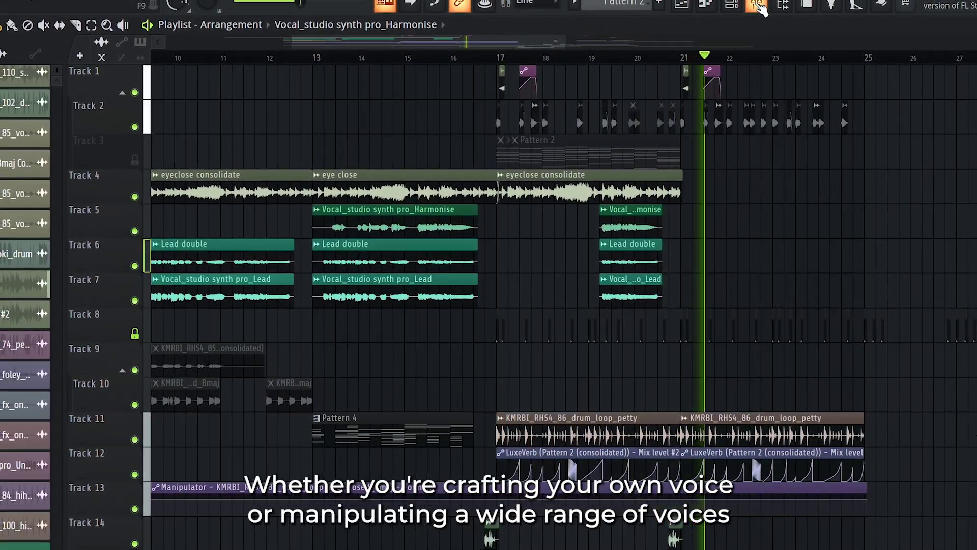
- Open the Mixer and close it again with F9
{"action": "left_click", "coordinate": [761, 5]}
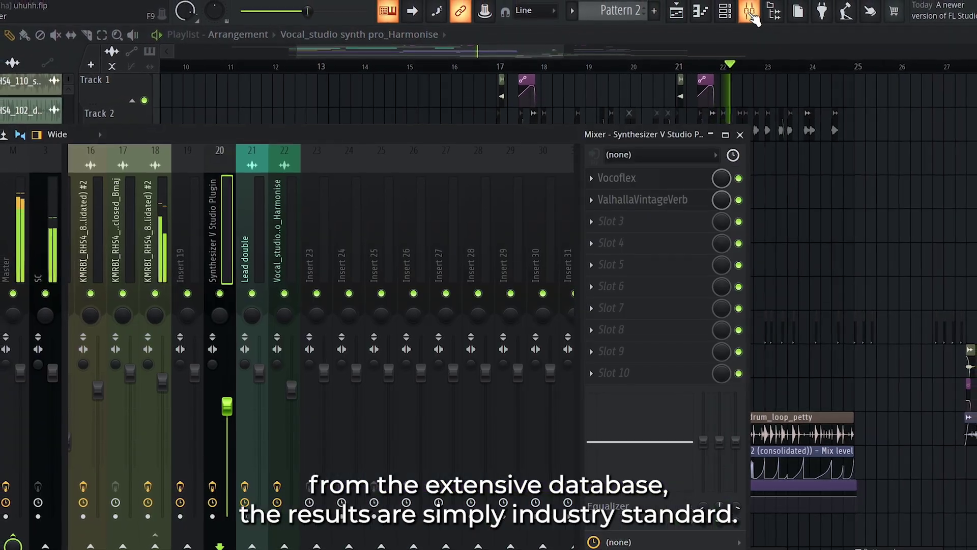
{"action": "key", "text": "F9"}
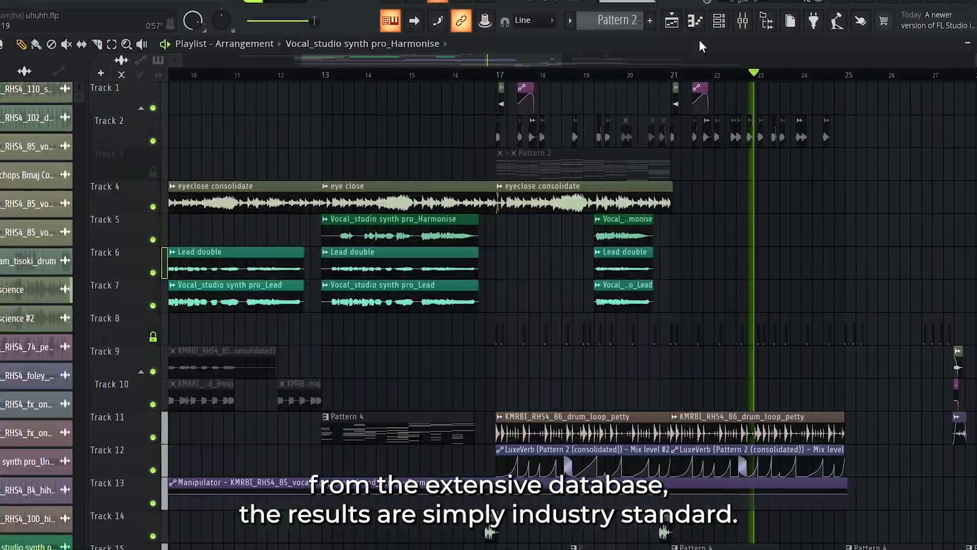
{"action": "scroll", "coordinate": [786, 195], "scroll_direction": "down", "scroll_amount": 3}
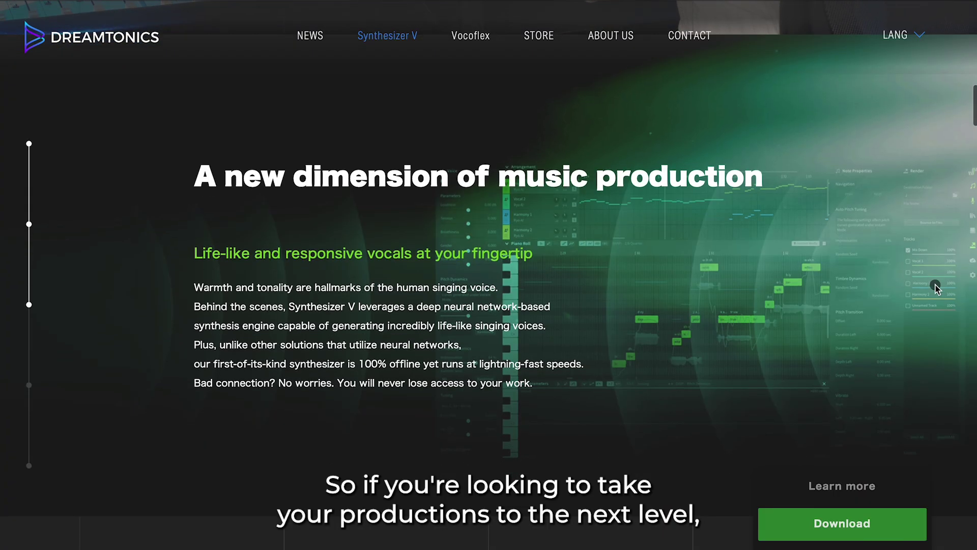
- Scroll down the Dreamtonics product pages to bring the Vocoflex voice-morphing app preview into view
{"action": "scroll", "coordinate": [938, 289], "scroll_direction": "down", "scroll_amount": 10}
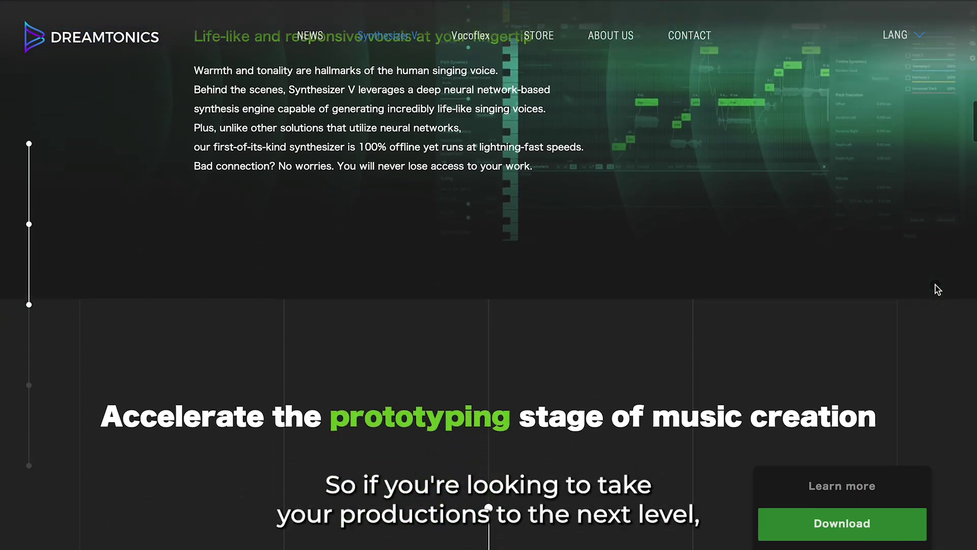
{"action": "scroll", "coordinate": [938, 289], "scroll_direction": "down", "scroll_amount": 8}
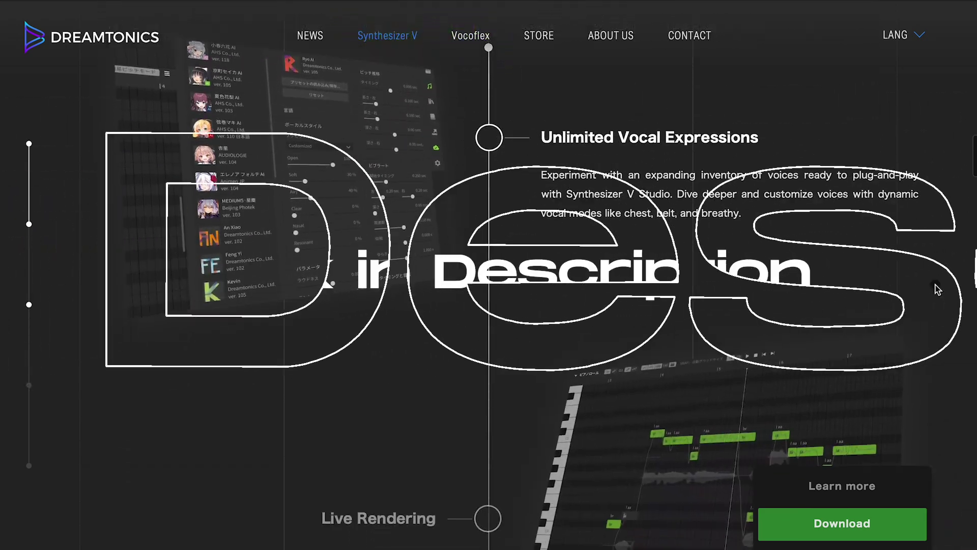
{"action": "scroll", "coordinate": [938, 289], "scroll_direction": "down", "scroll_amount": 10}
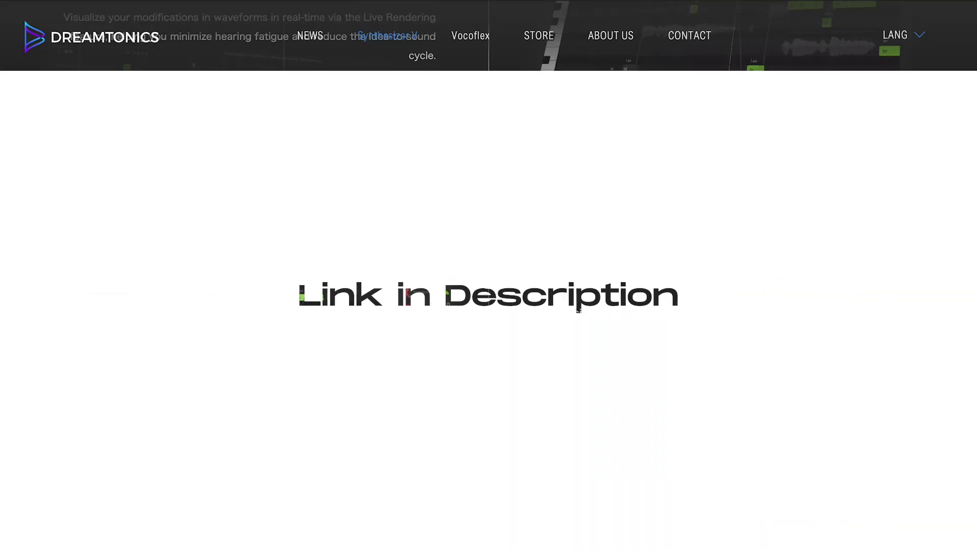
{"action": "scroll", "coordinate": [938, 289], "scroll_direction": "down", "scroll_amount": 8}
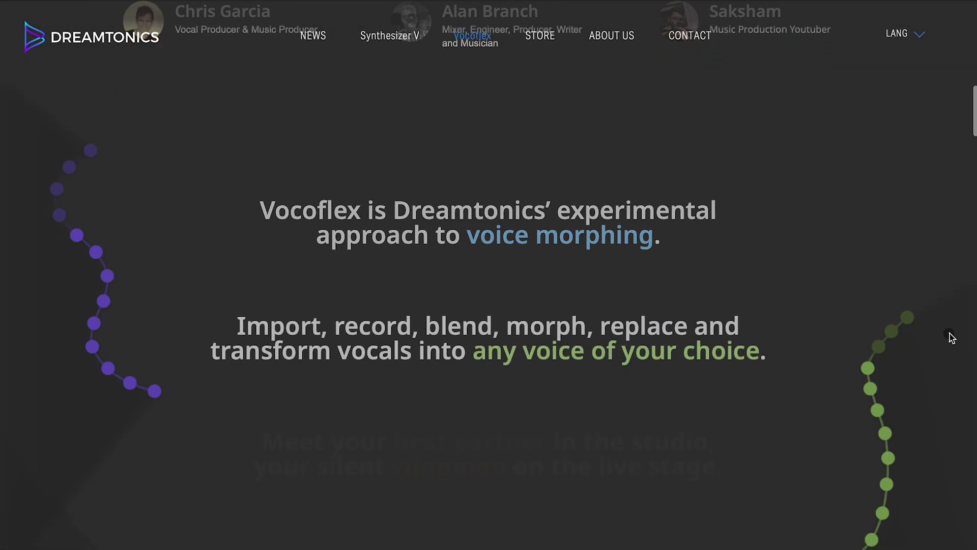
{"action": "scroll", "coordinate": [952, 337], "scroll_direction": "down", "scroll_amount": 9}
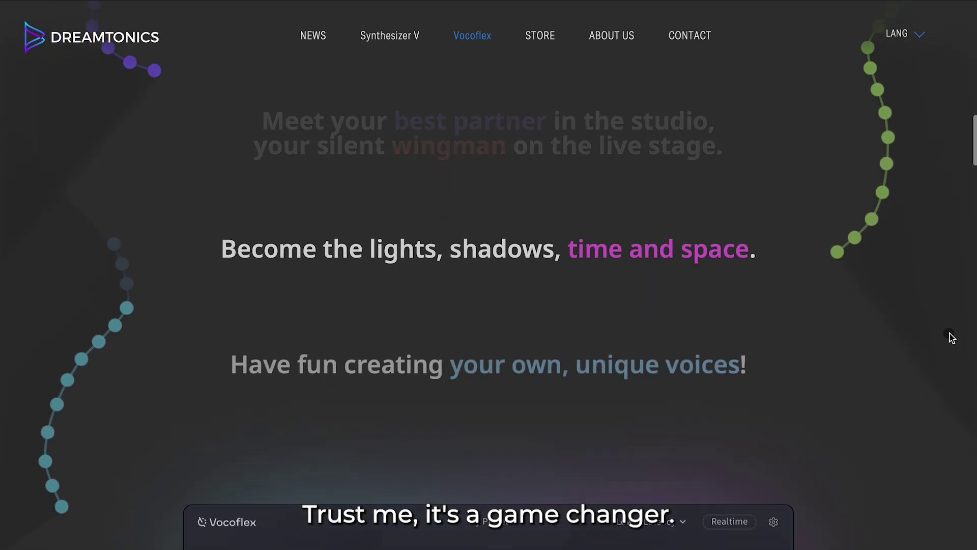
{"action": "scroll", "coordinate": [952, 337], "scroll_direction": "down", "scroll_amount": 4}
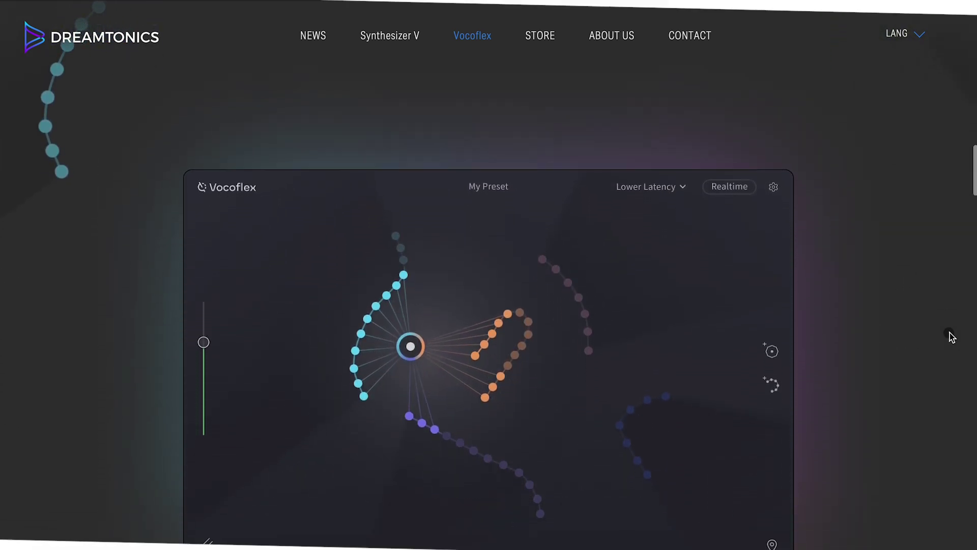